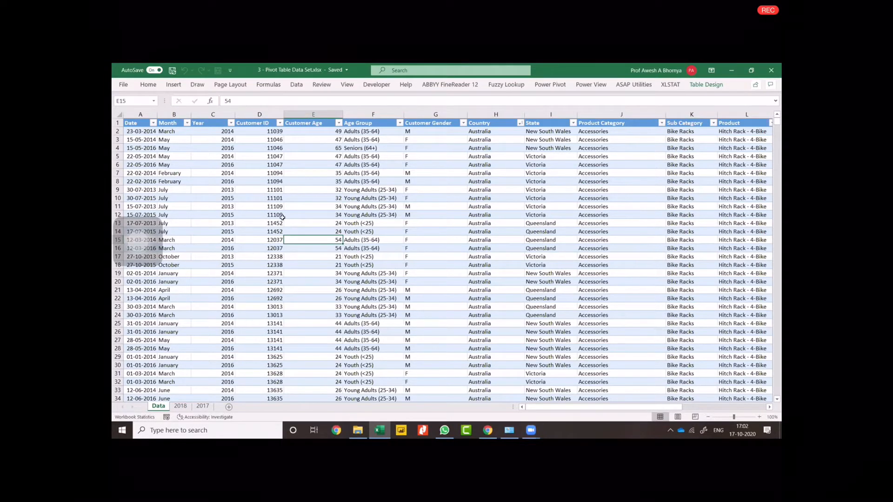
Examine the extent of the Data sheet's table across all its headers and down the Date column to the last record.
click(145, 123)
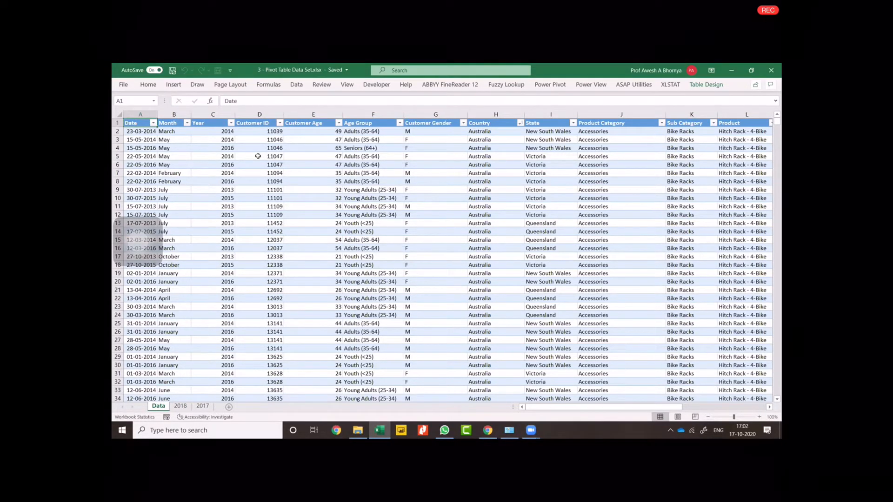
key(ctrl+shift+Right)
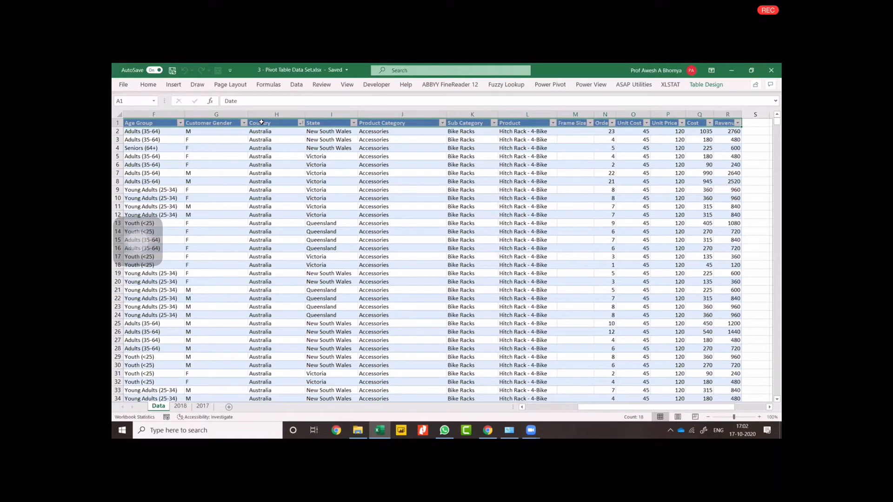
key(ctrl+Home)
key(ctrl+shift+Down)
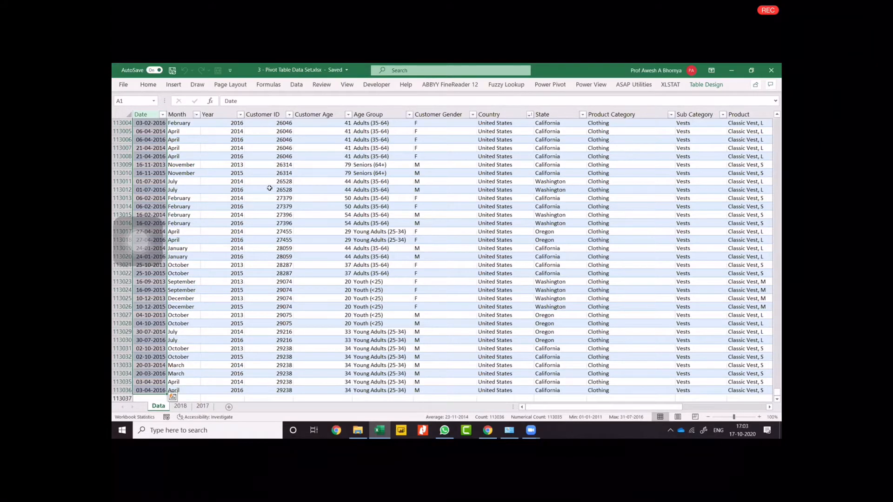
Add a new blank worksheet directly after the Data sheet.
scroll(697, 275, up, 5)
drag(778, 393, 776, 96)
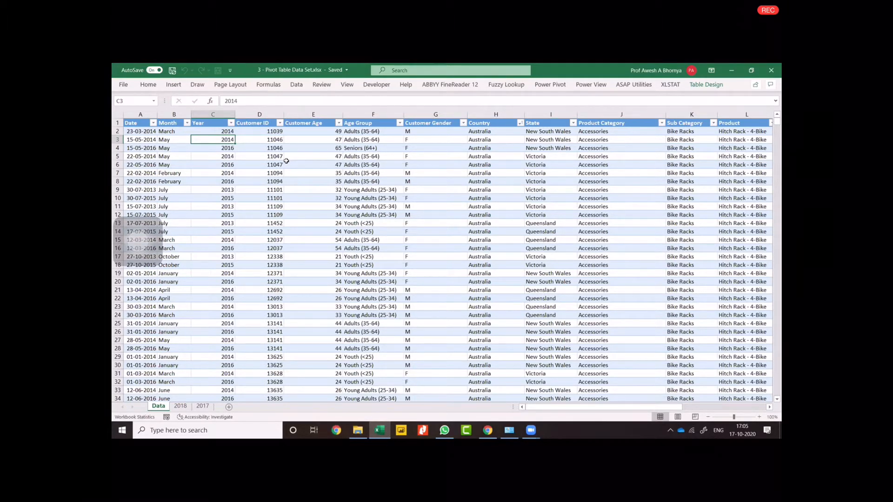
click(229, 407)
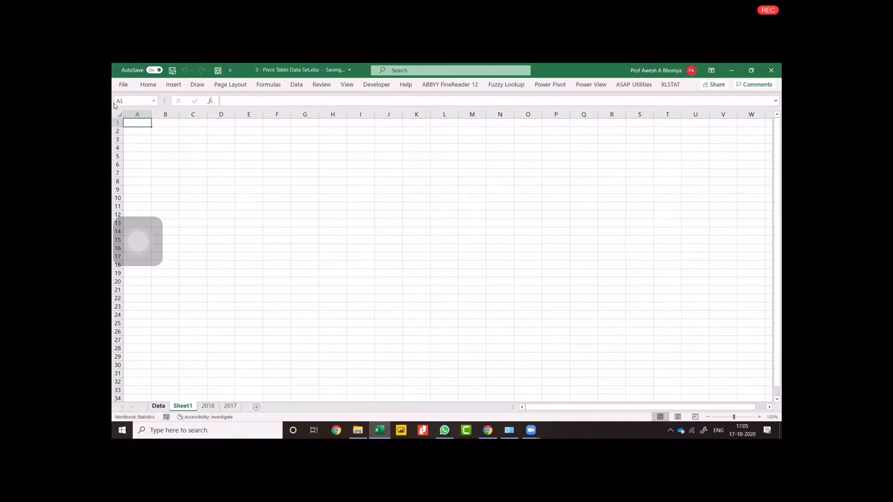
Examine the Data sheet's column headers one by one, along with the Cost and Revenue formulas in row 2.
key(ctrl+Page_Up)
key(Right)
key(Right)
key(Right)
key(Right)
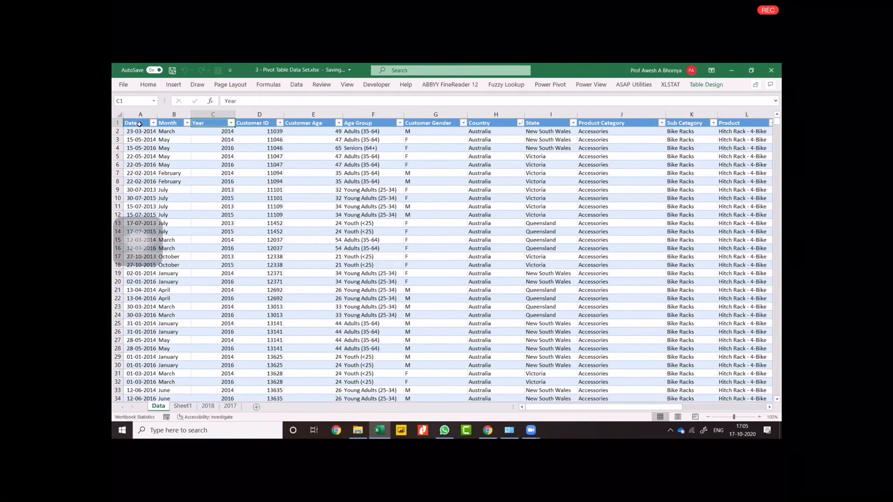
key(Right)
key(Right)
key(Right)
key(Right)
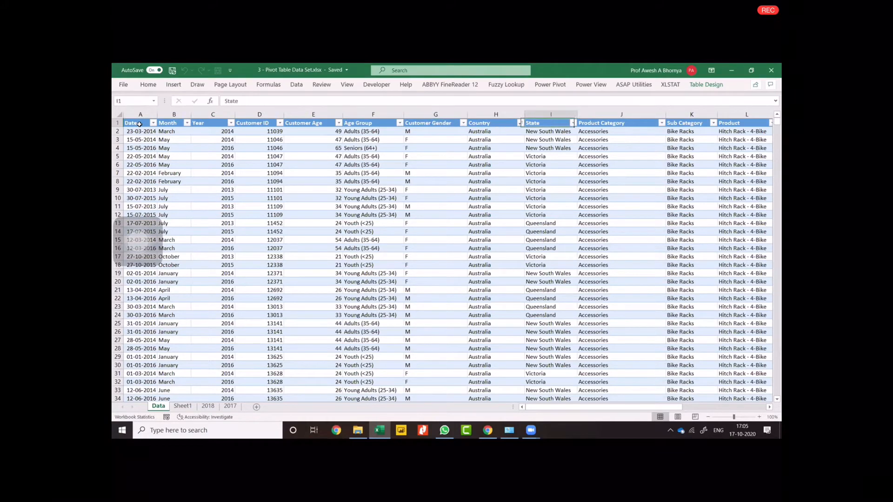
key(Right)
key(Right)
key(Right)
key(Right)
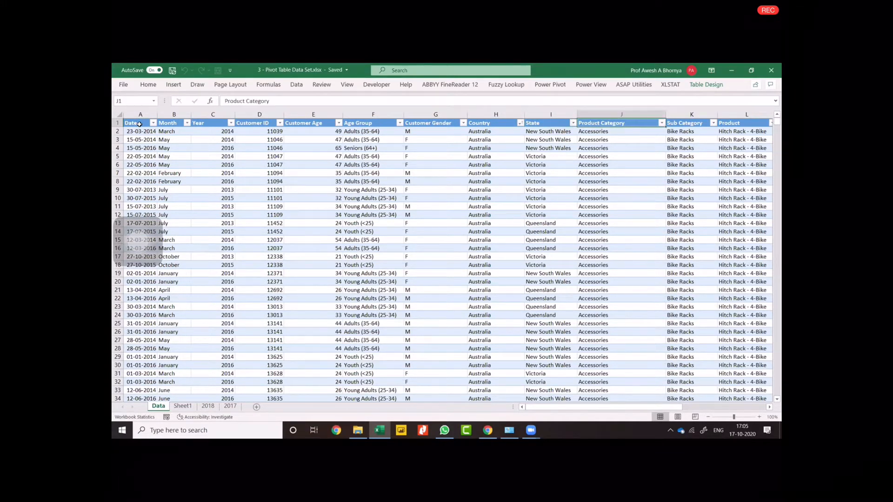
key(Right)
key(Right)
key(Right)
key(Right)
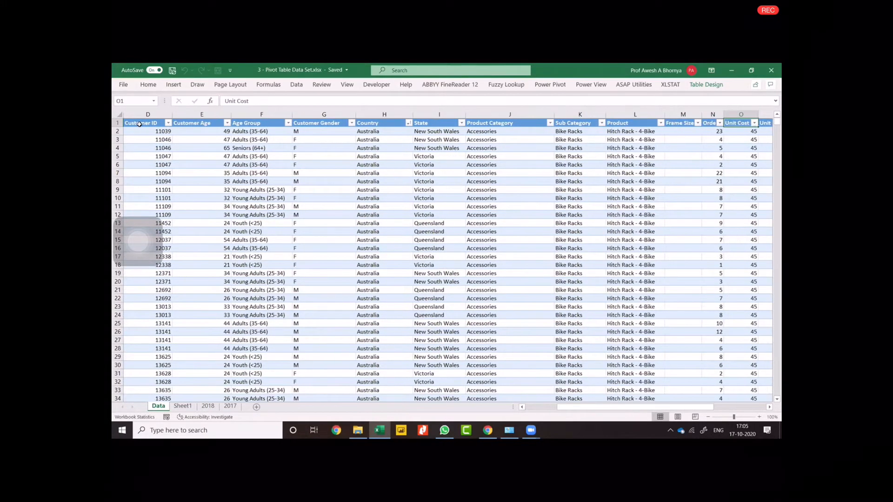
key(Down)
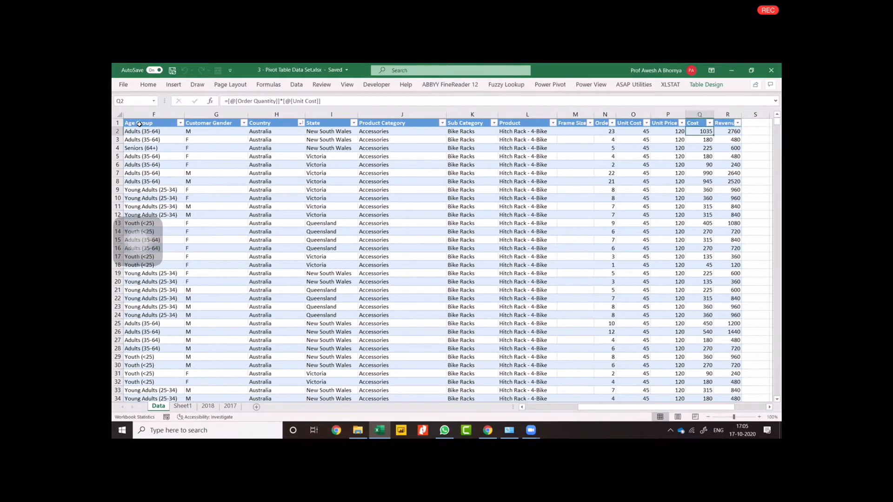
key(Right)
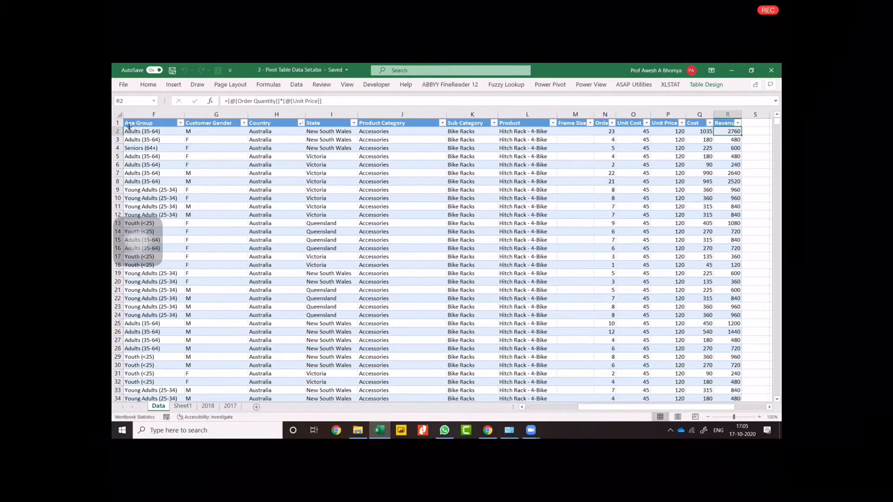
On Sheet1, handwrite the heading "DATA" in ink and draw a short vertical stem below it.
click(181, 406)
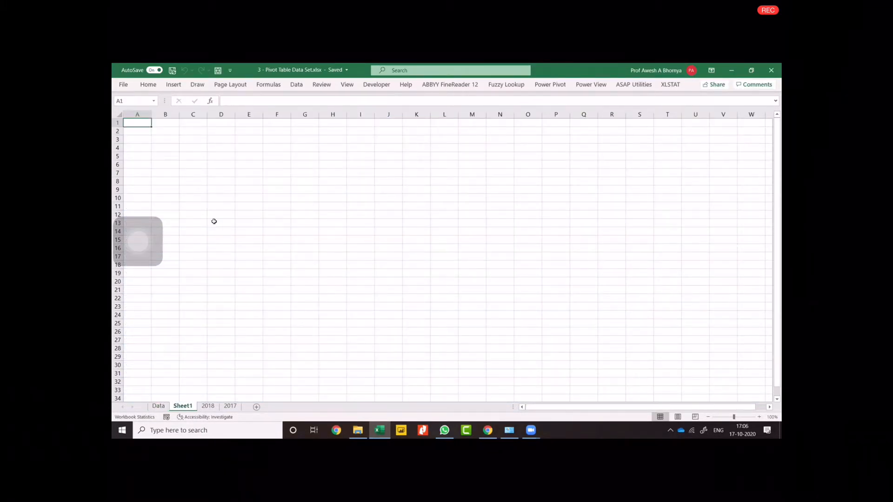
drag(310, 147, 312, 174)
mouse_move(303, 145)
mouse_down()
mouse_move(302, 179)
mouse_move(342, 174)
mouse_up()
drag(331, 165, 351, 172)
drag(344, 154, 357, 148)
drag(363, 166, 376, 154)
drag(352, 186, 353, 207)
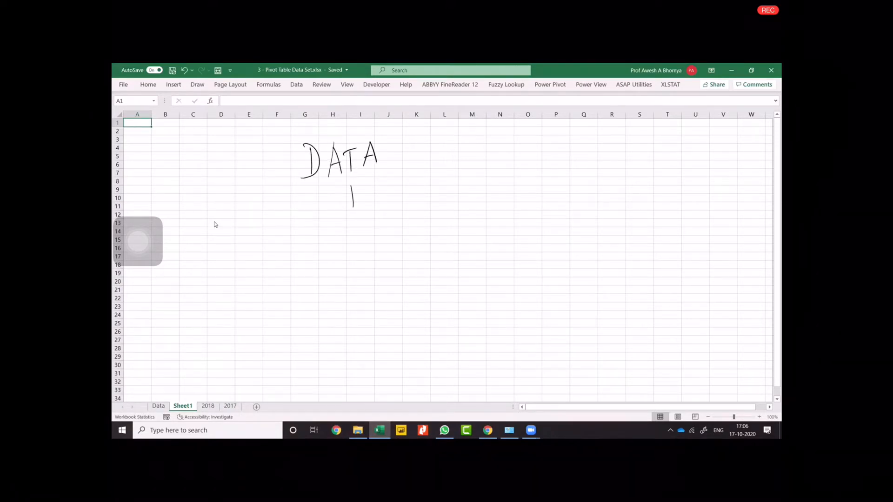
Draw a two-ended branch line beneath the DATA stem and handwrite "CATEGORICAL" under its first end.
mouse_move(215, 220)
mouse_down()
mouse_move(612, 206)
mouse_move(614, 238)
mouse_move(220, 243)
mouse_move(200, 282)
mouse_move(214, 281)
mouse_up()
drag(205, 272, 223, 275)
drag(215, 264, 223, 261)
mouse_move(228, 258)
mouse_down()
mouse_move(228, 277)
mouse_move(254, 275)
mouse_move(260, 256)
mouse_move(278, 267)
mouse_up()
drag(283, 248, 285, 265)
mouse_move(299, 251)
mouse_down()
mouse_move(299, 268)
mouse_move(314, 273)
mouse_up()
drag(304, 264, 336, 269)
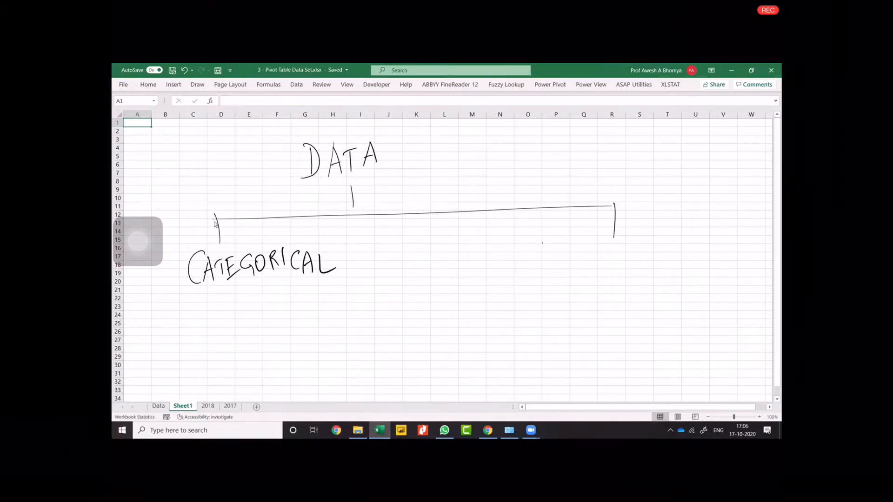
Handwrite "CONTINUOUS/RATIO" under the second end of the branch line.
drag(543, 242, 541, 270)
drag(548, 257, 573, 253)
mouse_move(574, 255)
mouse_down()
mouse_move(598, 268)
mouse_move(622, 253)
mouse_up()
drag(628, 252, 650, 252)
drag(663, 252, 670, 250)
drag(679, 248, 679, 258)
drag(702, 224, 690, 284)
mouse_move(707, 241)
mouse_down()
mouse_move(707, 262)
mouse_move(717, 255)
mouse_up()
mouse_move(732, 238)
mouse_down()
mouse_move(727, 258)
mouse_move(739, 255)
mouse_up()
drag(729, 248, 737, 246)
drag(739, 244, 748, 243)
drag(744, 244, 752, 255)
drag(761, 246, 760, 246)
Extend the CATEGORICAL label with "/DISCRETE" and draw a long vertical divider between the two data types.
drag(339, 233, 332, 300)
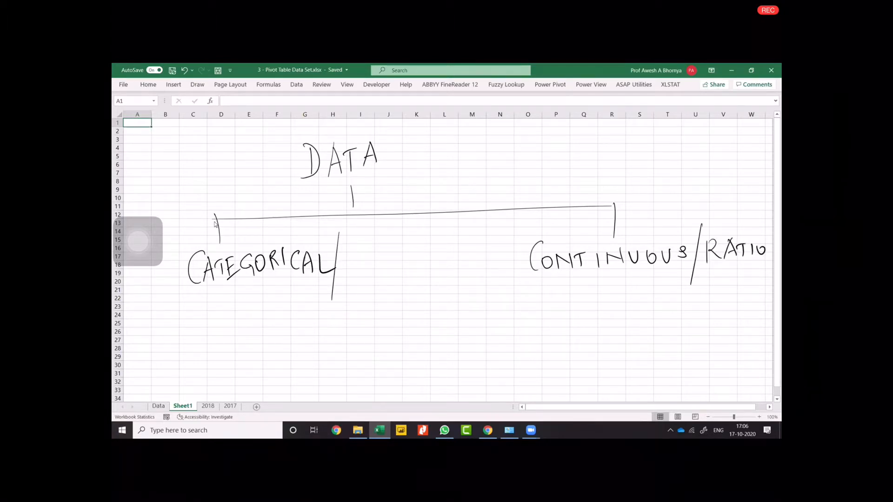
mouse_move(344, 257)
mouse_down()
mouse_move(345, 273)
mouse_move(362, 274)
mouse_up()
mouse_move(379, 256)
mouse_down()
mouse_move(370, 271)
mouse_move(384, 271)
mouse_up()
drag(396, 256, 396, 273)
drag(395, 255, 409, 269)
mouse_move(415, 254)
mouse_down()
mouse_move(412, 269)
mouse_move(427, 253)
mouse_up()
drag(422, 255, 422, 268)
drag(434, 251, 428, 266)
drag(481, 216, 485, 401)
mouse_move(485, 438)
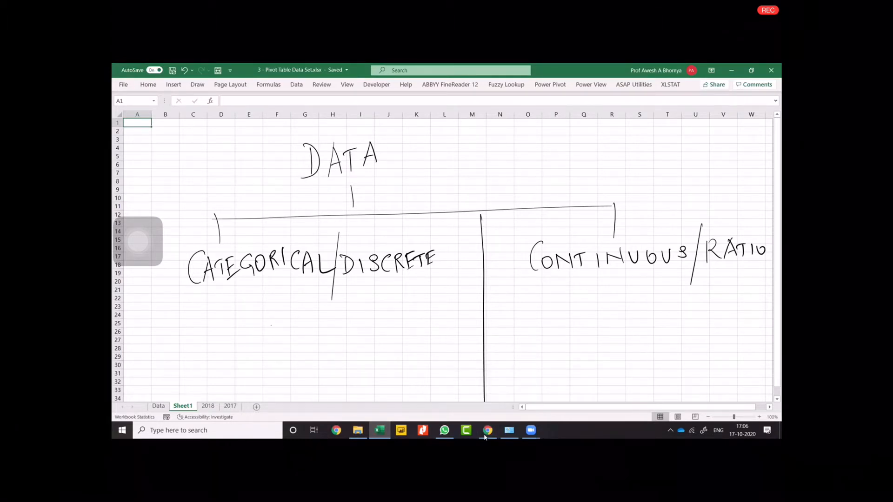
Handwrite the first bullet under CATEGORICAL/DISCRETE, saying no calculation, only "Freq/Count".
mouse_move(158, 309)
mouse_down()
mouse_move(195, 286)
mouse_move(204, 298)
mouse_up()
mouse_move(227, 297)
mouse_down()
mouse_move(226, 307)
mouse_move(238, 307)
mouse_up()
mouse_move(243, 284)
mouse_down()
mouse_move(244, 307)
mouse_move(256, 308)
mouse_up()
mouse_move(260, 294)
mouse_down()
mouse_move(265, 287)
mouse_move(275, 298)
mouse_up()
drag(282, 292, 300, 289)
drag(307, 278, 316, 308)
drag(345, 282, 342, 301)
drag(347, 288, 362, 285)
drag(366, 288, 383, 305)
drag(395, 271, 388, 313)
mouse_move(401, 279)
mouse_down()
mouse_move(398, 298)
mouse_move(418, 286)
mouse_up()
drag(425, 284, 436, 285)
drag(444, 274, 442, 288)
drag(436, 283, 454, 278)
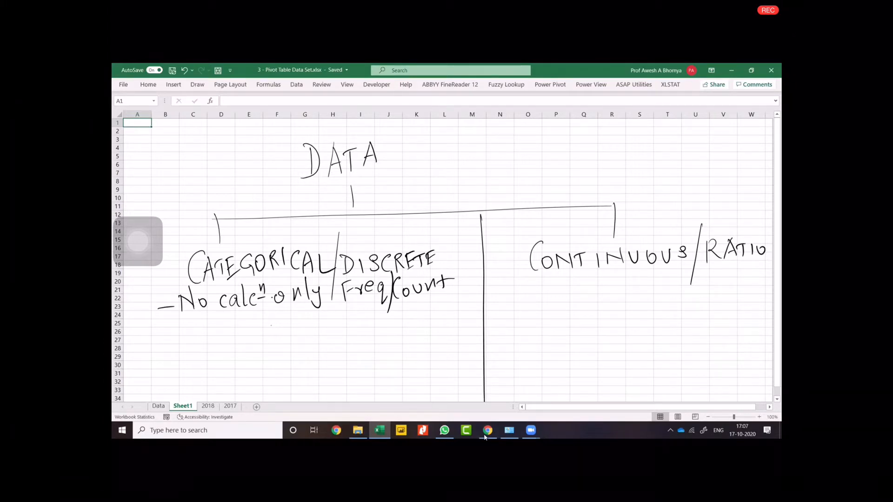
Handwrite the second bullet "Nominal & Ordinal" under CATEGORICAL/DISCRETE.
drag(158, 341, 184, 345)
drag(186, 326, 195, 344)
drag(198, 335, 221, 331)
drag(226, 331, 243, 325)
drag(246, 330, 251, 323)
mouse_move(259, 311)
mouse_down()
mouse_move(261, 335)
mouse_move(292, 332)
mouse_move(302, 317)
mouse_up()
mouse_move(304, 326)
mouse_down()
mouse_move(303, 316)
mouse_move(322, 318)
mouse_up()
mouse_move(332, 321)
mouse_down()
mouse_move(334, 304)
mouse_move(350, 329)
mouse_up()
drag(353, 319, 355, 320)
drag(357, 328, 364, 322)
drag(370, 320, 374, 325)
drag(379, 317, 380, 317)
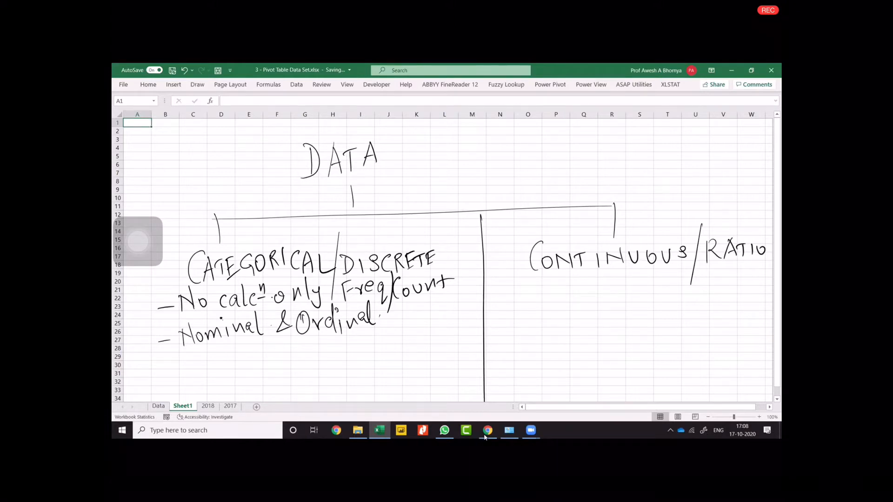
Erase the slash between CATEGORICAL and DISCRETE and redraw it as an upright line clear of the lettering.
click(486, 432)
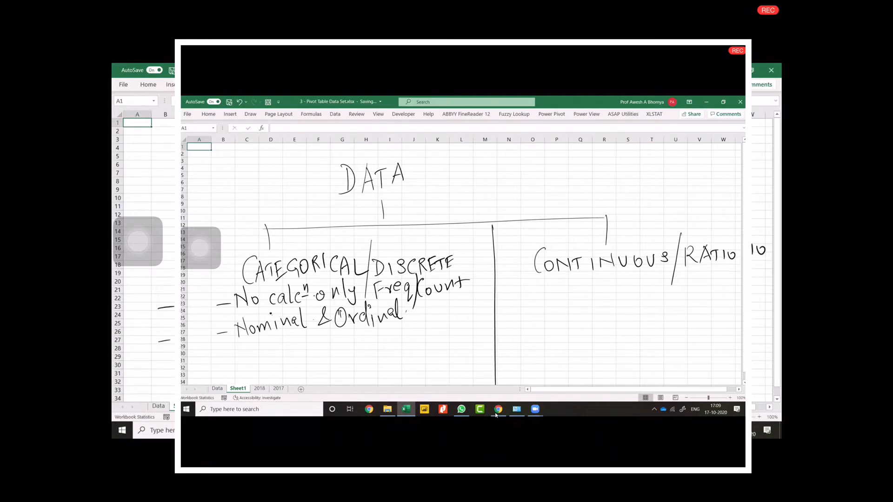
key(e)
click(369, 269)
key(p)
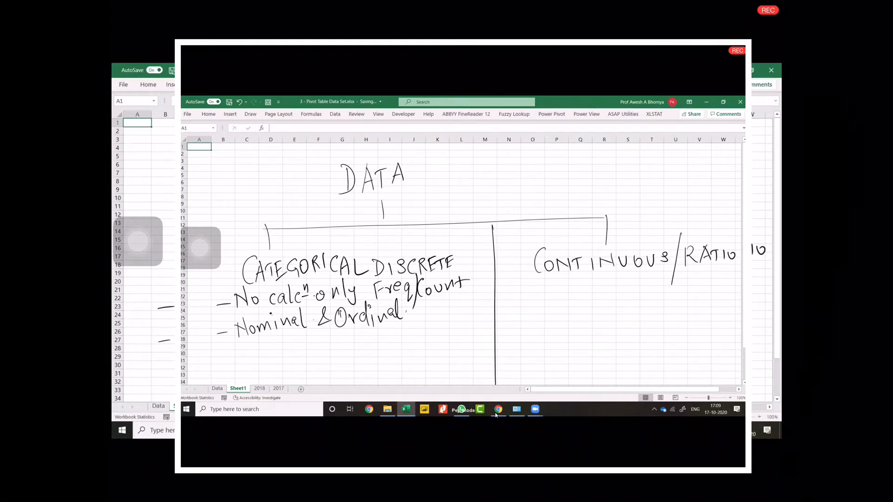
click(361, 268)
drag(369, 238, 369, 287)
drag(356, 253, 365, 265)
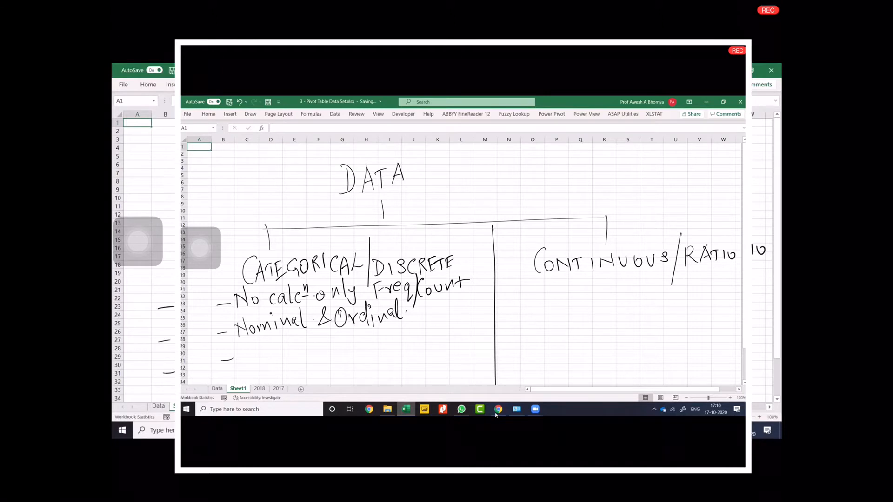
Handwrite the third bullet "It forms Rows & Cols in PT" under CATEGORICAL/DISCRETE.
drag(244, 347, 246, 363)
mouse_move(252, 346)
mouse_down()
mouse_move(252, 362)
mouse_move(257, 353)
mouse_move(266, 365)
mouse_up()
drag(263, 352, 325, 349)
drag(320, 343, 384, 345)
drag(391, 337, 404, 345)
mouse_move(421, 332)
mouse_down()
mouse_move(418, 340)
mouse_move(450, 339)
mouse_move(473, 319)
mouse_up()
drag(467, 321, 467, 337)
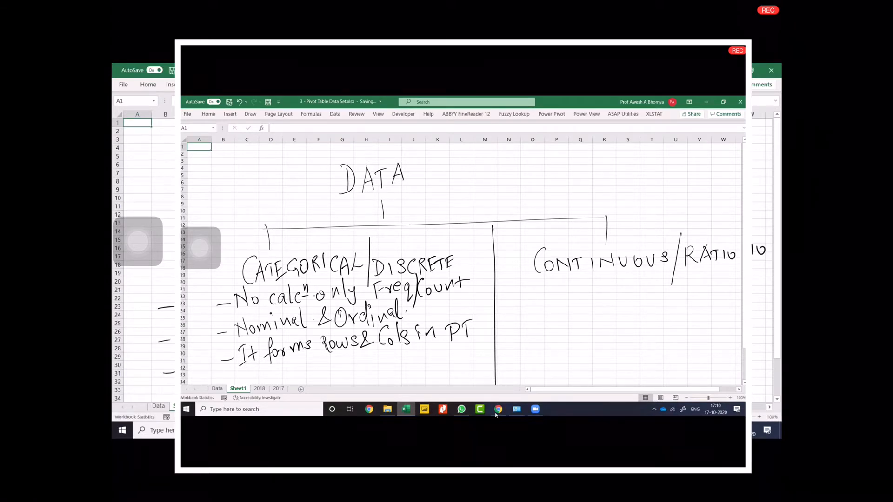
Handwrite the slanted note "Data Analytics" beside the DATA heading.
drag(134, 166, 142, 187)
mouse_move(129, 167)
mouse_down()
mouse_move(143, 187)
mouse_move(160, 174)
mouse_up()
drag(158, 152, 164, 168)
drag(291, 371, 292, 370)
drag(170, 150, 175, 160)
drag(153, 188, 155, 214)
drag(150, 205, 174, 192)
Continue the third categorical bullet with "& Axes & Legends in graphs".
drag(305, 358, 302, 375)
mouse_move(304, 357)
mouse_down()
mouse_move(311, 373)
mouse_move(317, 369)
mouse_up()
mouse_move(318, 363)
mouse_down()
mouse_move(311, 369)
mouse_move(367, 359)
mouse_up()
mouse_move(375, 355)
mouse_down()
mouse_move(370, 373)
mouse_move(384, 358)
mouse_move(400, 364)
mouse_up()
mouse_move(408, 355)
mouse_down()
mouse_move(403, 364)
mouse_move(436, 372)
mouse_move(430, 359)
mouse_move(447, 348)
mouse_up()
mouse_move(448, 353)
mouse_down()
mouse_move(461, 365)
mouse_move(469, 354)
mouse_up()
drag(480, 343, 474, 350)
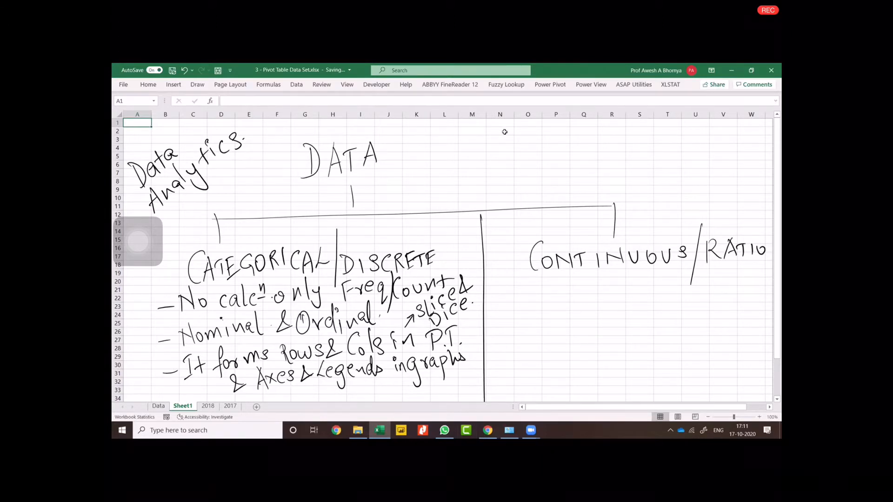
Handwrite the first bullet under CONTINUOUS/RATIO, saying calculations are possible.
click(480, 114)
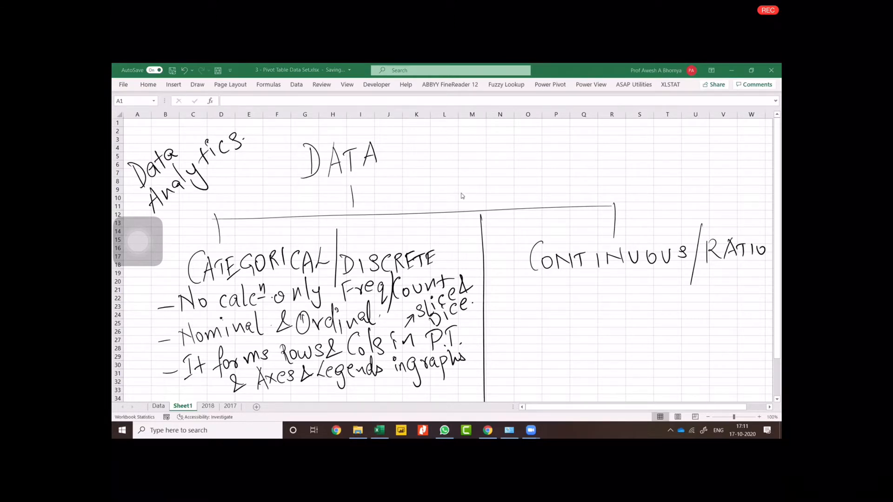
click(501, 287)
mouse_move(501, 288)
mouse_down()
mouse_move(520, 282)
mouse_move(529, 297)
mouse_up()
drag(538, 286, 545, 293)
drag(553, 286, 550, 294)
drag(558, 279, 560, 291)
mouse_move(573, 282)
mouse_down()
mouse_move(565, 291)
mouse_move(594, 307)
mouse_up()
drag(589, 282, 604, 282)
mouse_move(621, 279)
mouse_down()
mouse_move(615, 290)
mouse_move(656, 289)
mouse_up()
drag(667, 272, 669, 288)
drag(673, 282, 683, 287)
click(644, 270)
click(688, 283)
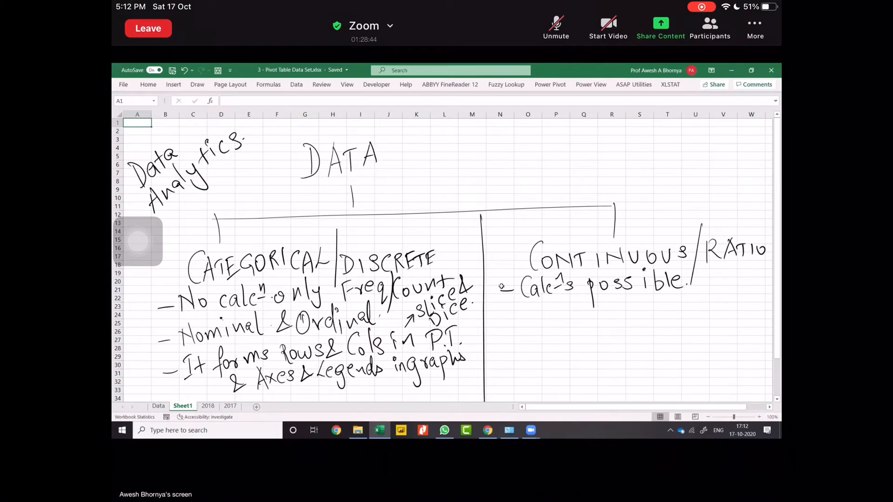
Unmute the Zoom meeting microphone briefly and mute it again.
click(556, 28)
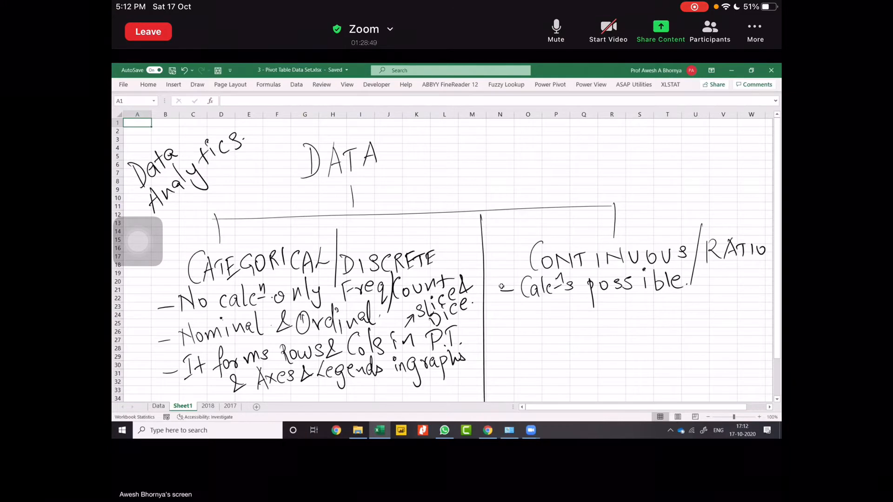
click(556, 28)
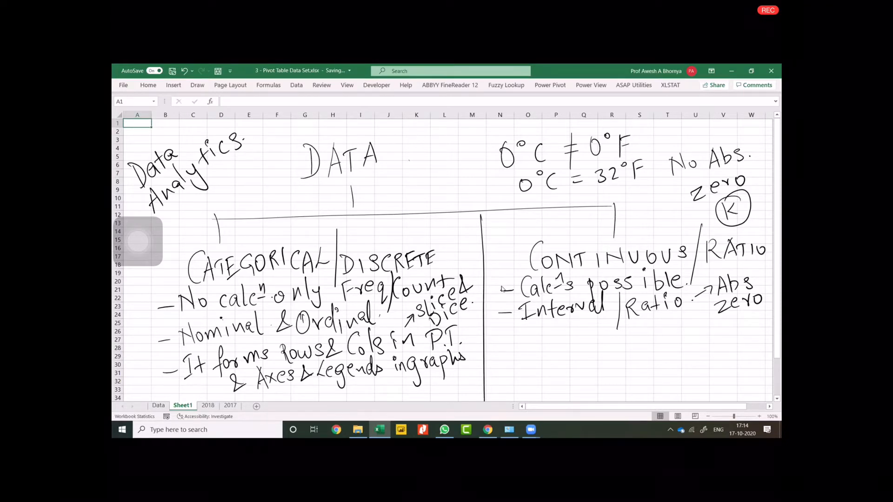
Handwrite "0 cm" beside the DATA heading, underline it with a slanted line and add "0 kg" beneath.
drag(410, 160, 439, 173)
drag(442, 157, 457, 161)
drag(413, 200, 470, 163)
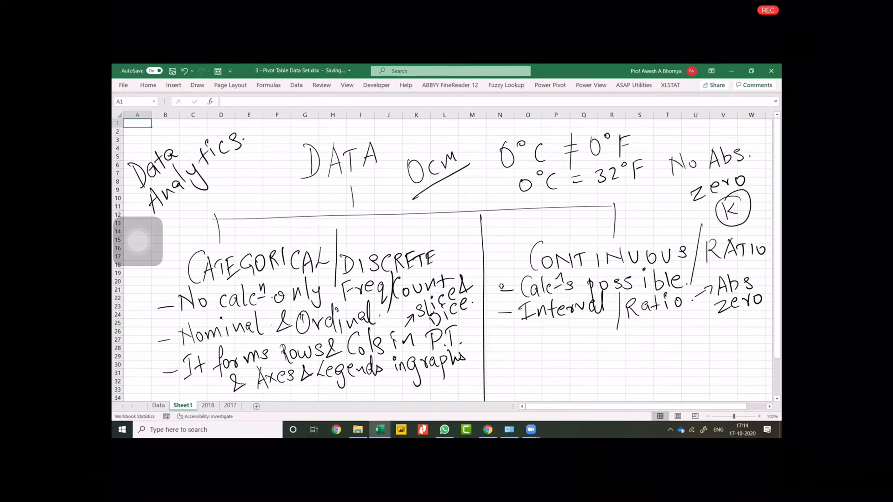
drag(437, 194, 447, 201)
drag(459, 185, 467, 199)
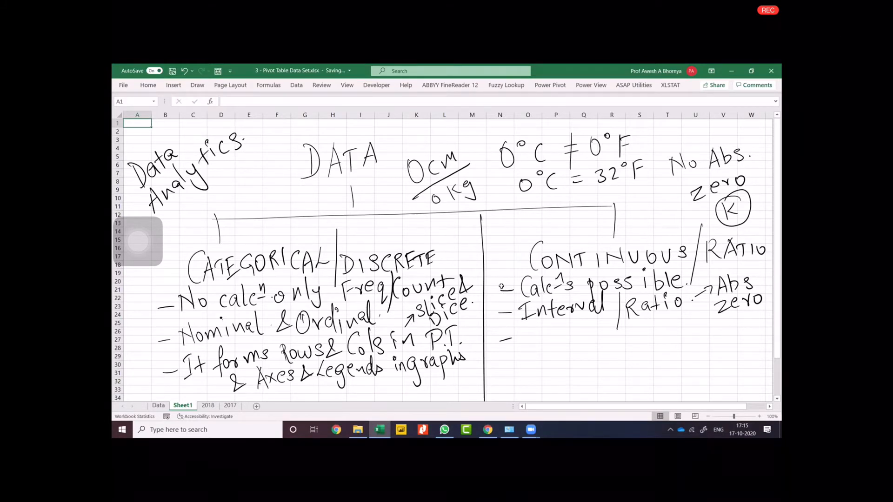
Handwrite the third bullet "It forms values area" under CONTINUOUS/RATIO.
mouse_move(529, 328)
mouse_down()
mouse_move(526, 346)
mouse_move(562, 350)
mouse_move(614, 332)
mouse_up()
mouse_move(626, 325)
mouse_down()
mouse_move(616, 339)
mouse_move(654, 342)
mouse_move(660, 329)
mouse_move(678, 342)
mouse_up()
drag(682, 319, 684, 341)
mouse_move(688, 331)
mouse_down()
mouse_move(691, 341)
mouse_move(700, 331)
mouse_up()
drag(702, 335, 714, 342)
mouse_move(587, 369)
mouse_down()
mouse_move(586, 381)
mouse_move(600, 369)
mouse_up()
mouse_move(604, 369)
mouse_down()
mouse_move(613, 362)
mouse_move(617, 375)
mouse_move(630, 370)
mouse_up()
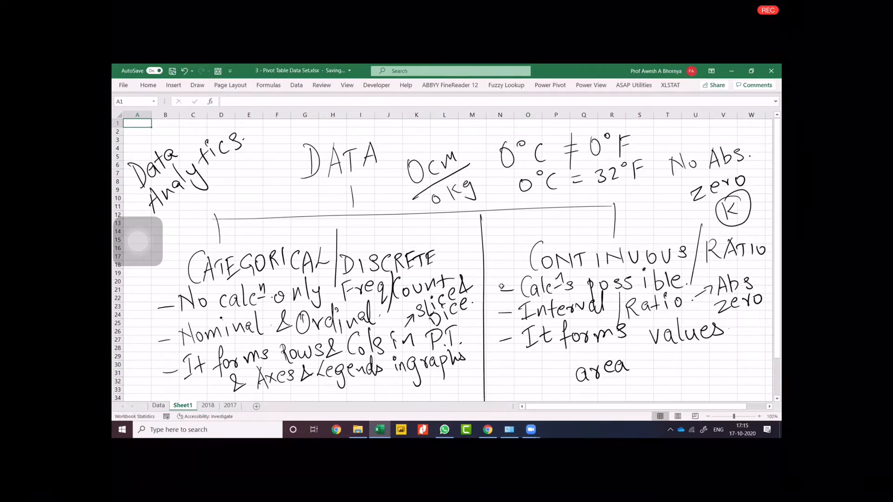
Draw a rectangle in the blank area below the notes and handwrite "$9.5 Mn" inside it.
scroll(592, 243, down, 6)
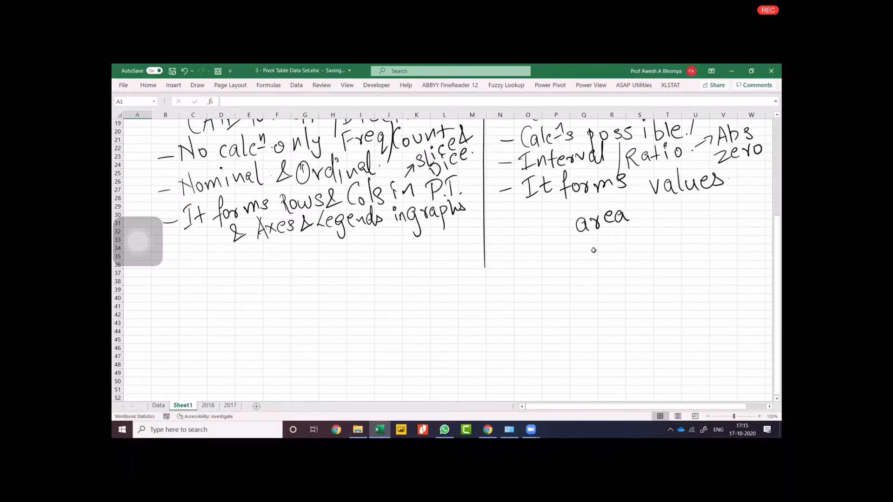
drag(439, 328, 441, 368)
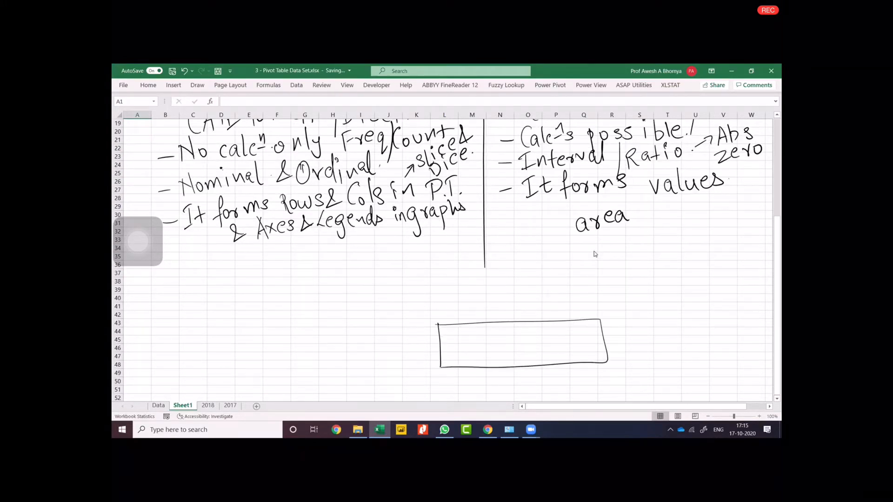
drag(483, 339, 486, 358)
mouse_move(495, 344)
mouse_down()
mouse_move(511, 353)
mouse_move(520, 334)
mouse_move(554, 351)
mouse_up()
drag(559, 350, 568, 349)
drag(468, 342, 454, 362)
drag(461, 329, 463, 382)
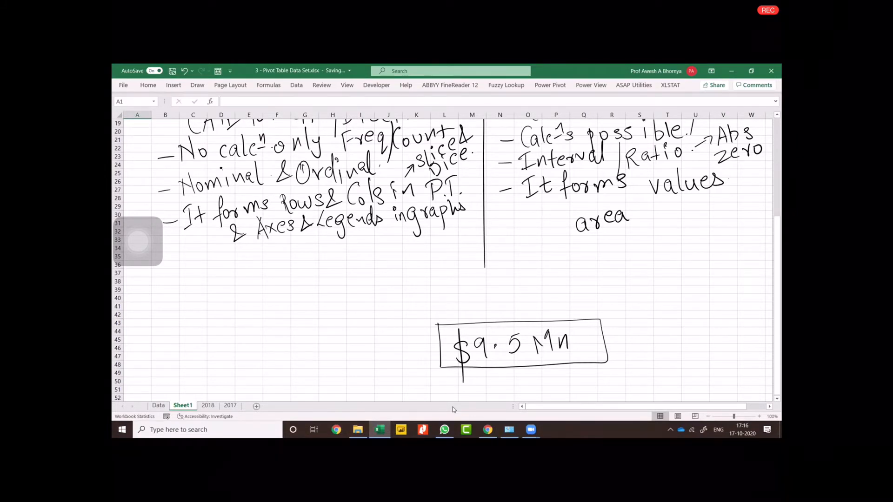
Draw horizontal and vertical slicing lines through the $9.5 Mn box, with arrows marking the row and column directions.
mouse_move(393, 338)
mouse_down()
mouse_move(414, 336)
mouse_move(410, 351)
mouse_move(626, 329)
mouse_up()
drag(441, 351, 644, 345)
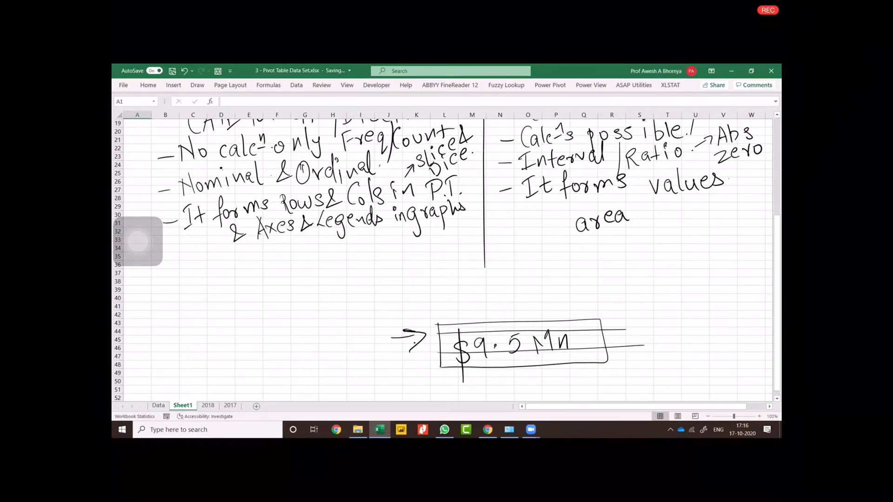
drag(476, 297, 480, 315)
drag(474, 306, 486, 306)
drag(470, 321, 482, 379)
drag(509, 318, 514, 357)
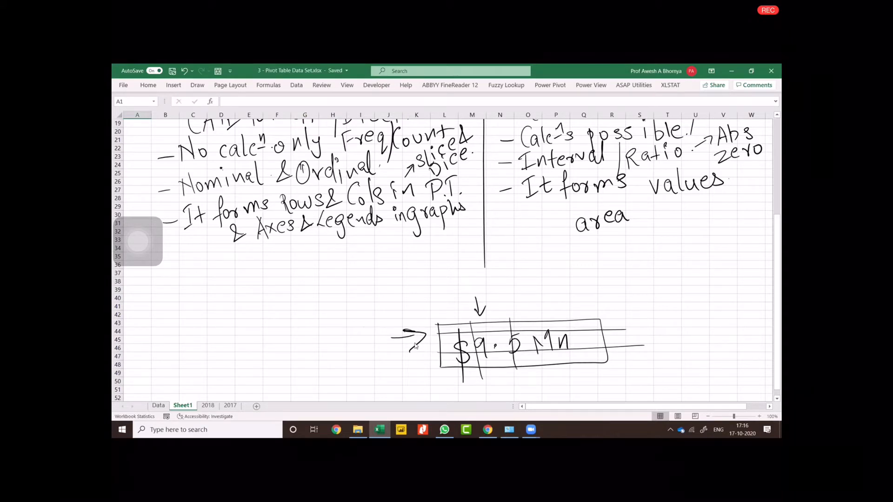
Handwrite "Slice" beside the row arrow and "Dice" beside the column arrow, and draw another vertical line through the $9.5 Mn box.
mouse_move(368, 323)
mouse_down()
mouse_move(357, 345)
mouse_move(378, 334)
mouse_up()
mouse_move(379, 321)
mouse_down()
mouse_move(383, 333)
mouse_move(394, 326)
mouse_up()
click(379, 313)
drag(399, 318, 409, 318)
drag(497, 291, 497, 307)
mouse_move(516, 294)
mouse_down()
mouse_move(516, 305)
mouse_move(545, 294)
mouse_move(573, 373)
mouse_up()
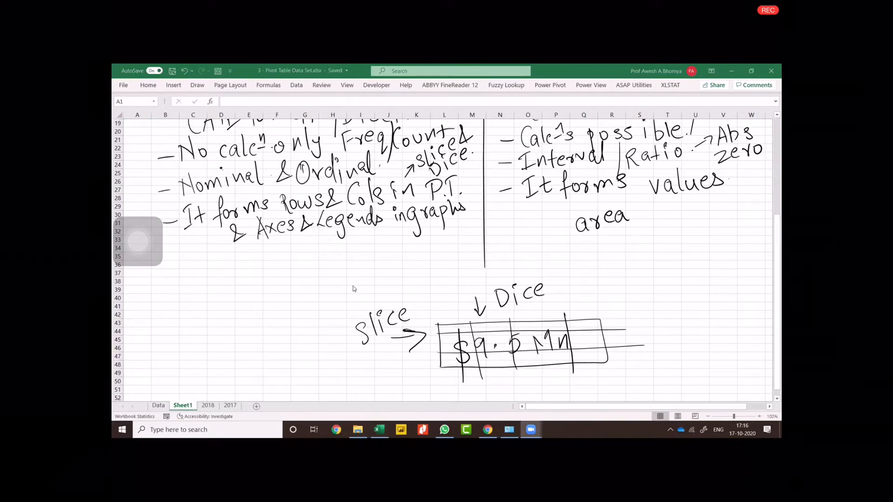
Return to the Data sheet and select a date cell inside the sales table.
click(168, 405)
click(163, 406)
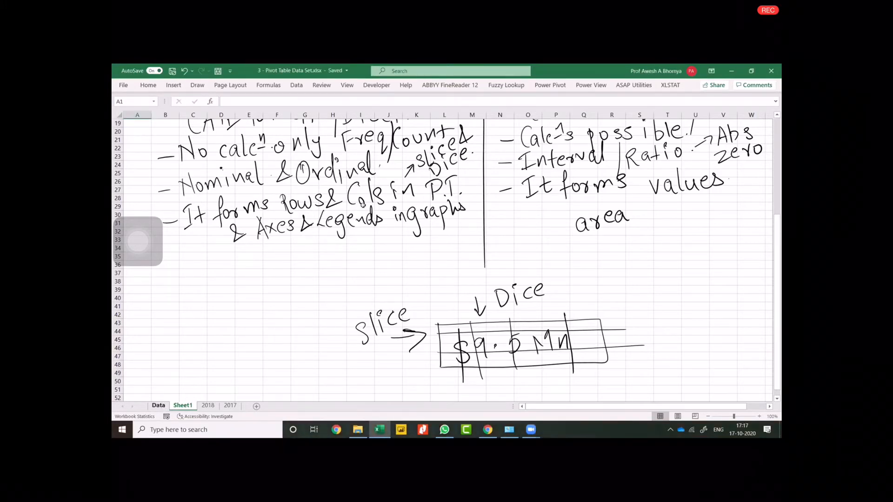
drag(649, 407, 408, 407)
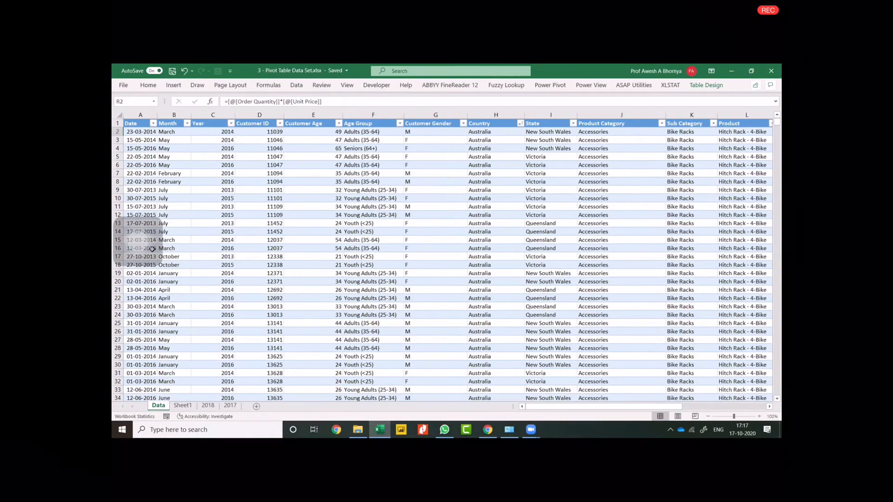
click(152, 249)
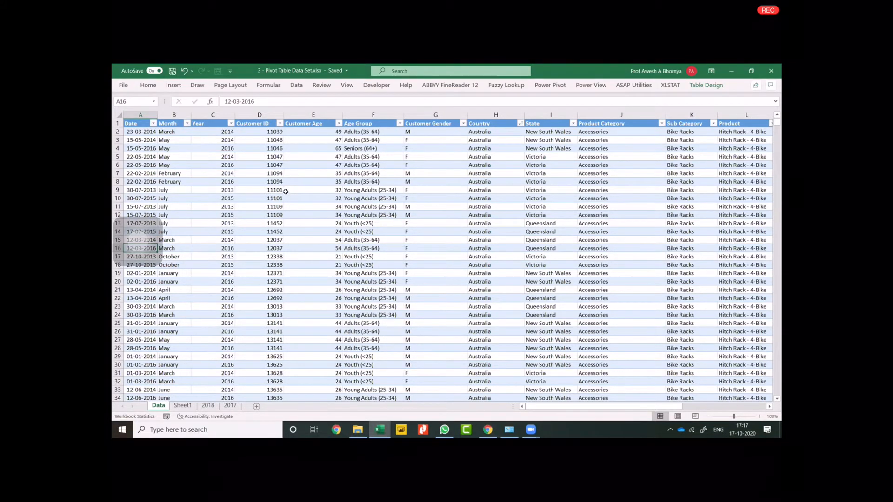
click(173, 85)
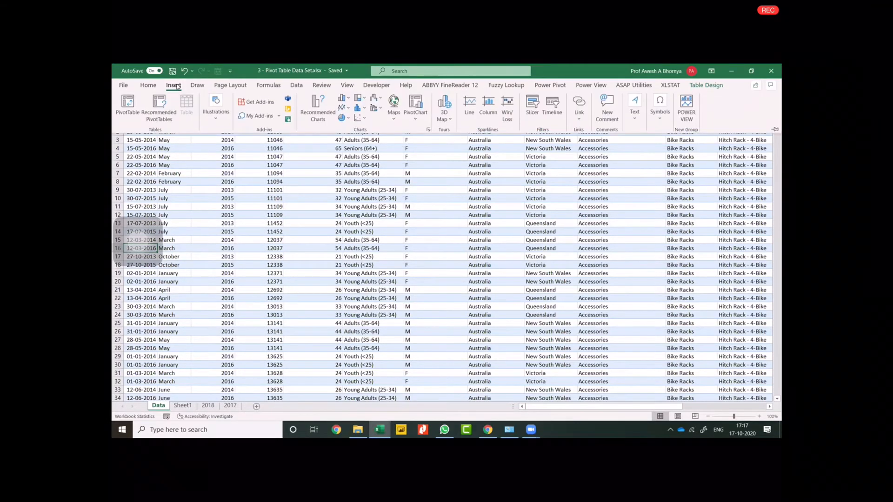
click(128, 106)
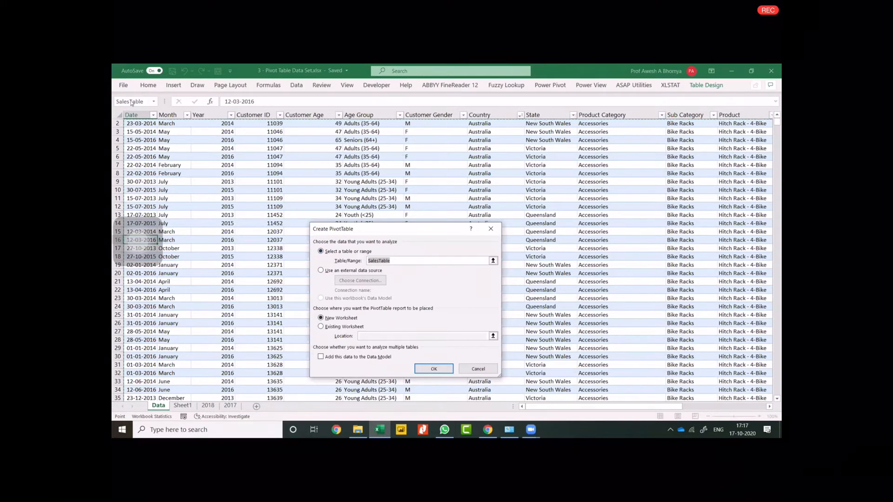
click(144, 122)
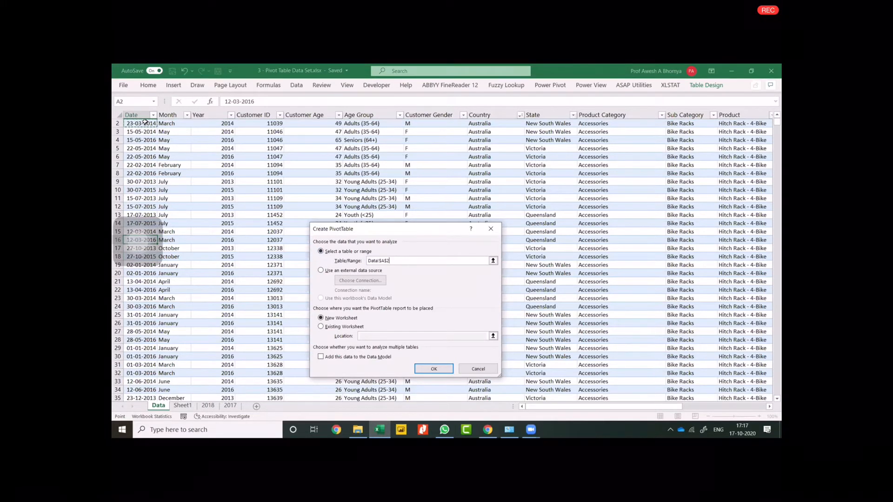
click(145, 122)
key(ctrl+shift+Down)
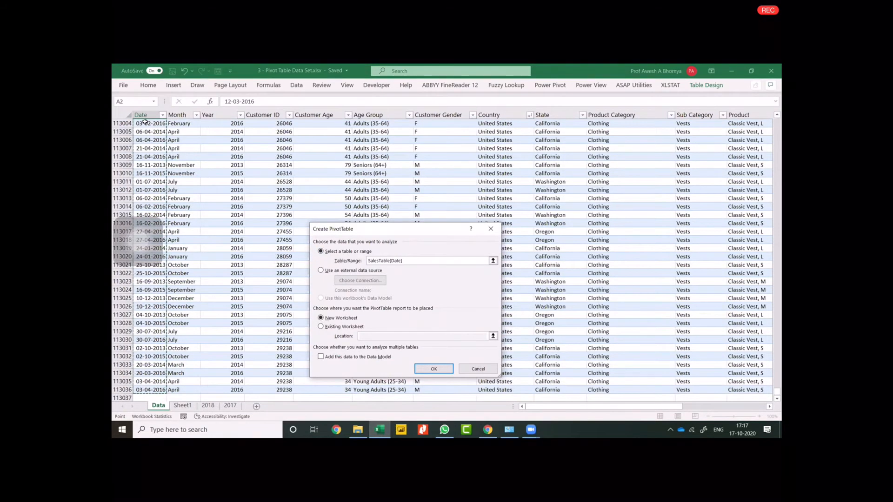
key(ctrl+shift+Right)
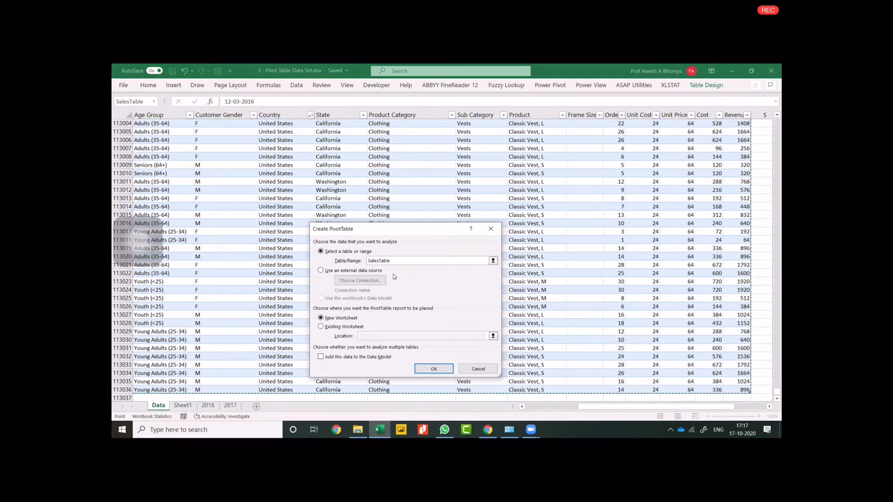
click(467, 367)
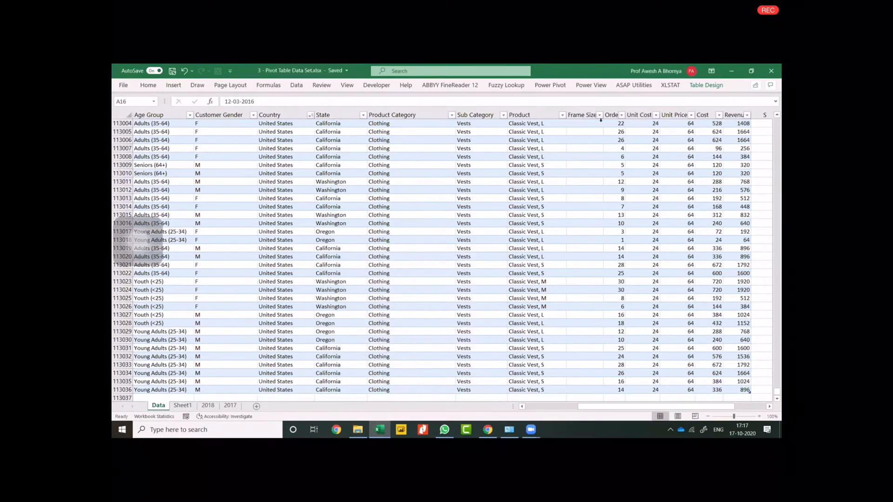
Summarize SalesTable with a PivotTable placed on a new worksheet.
click(694, 87)
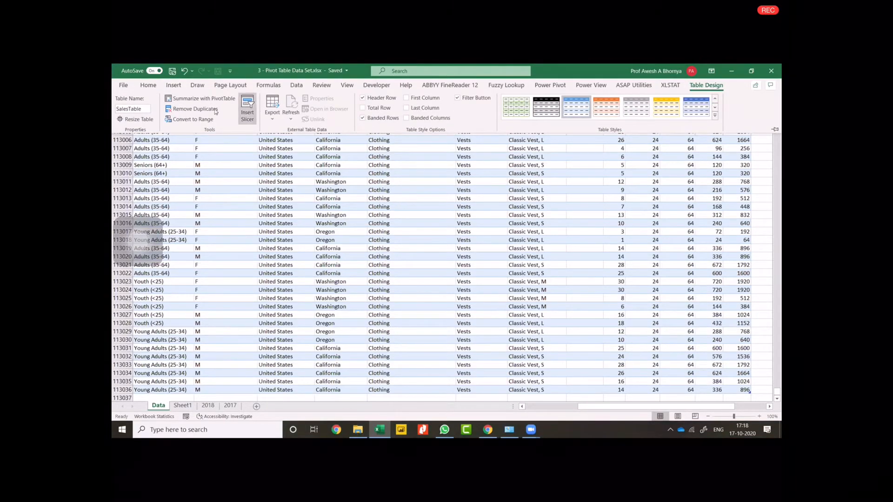
click(202, 100)
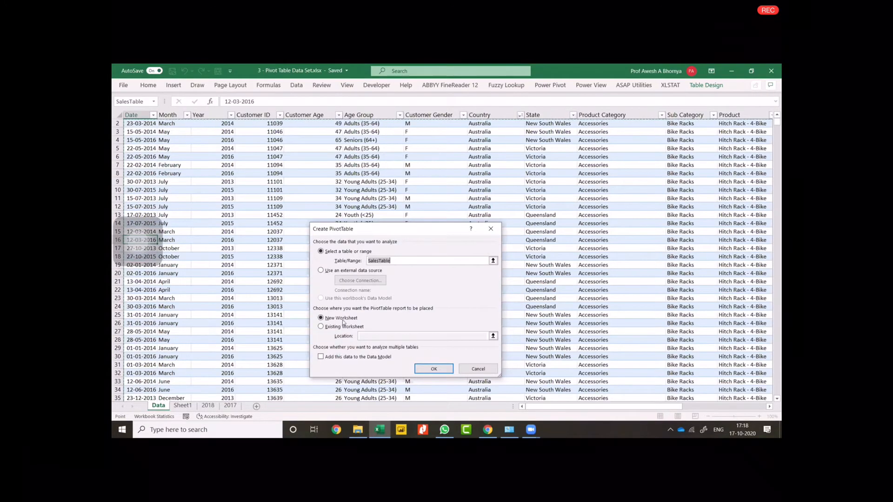
click(435, 373)
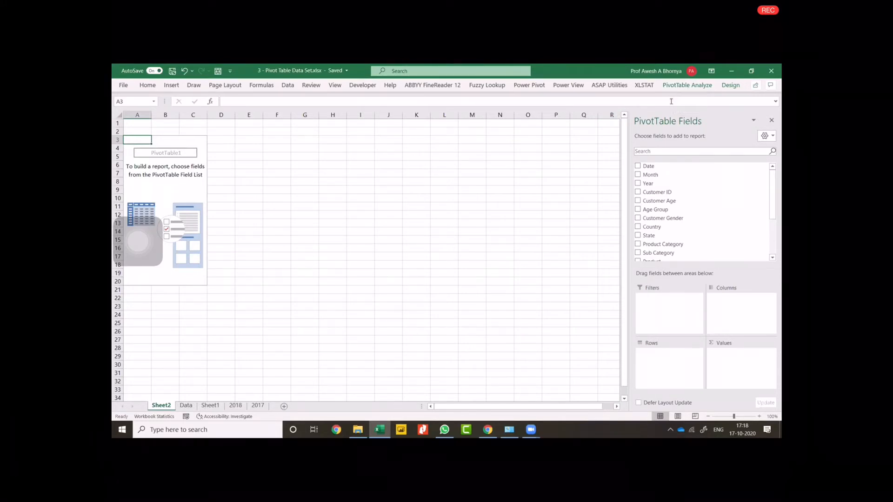
Examine the analysis and design commands available for the empty PivotTable, including its Clear and Select options.
click(691, 88)
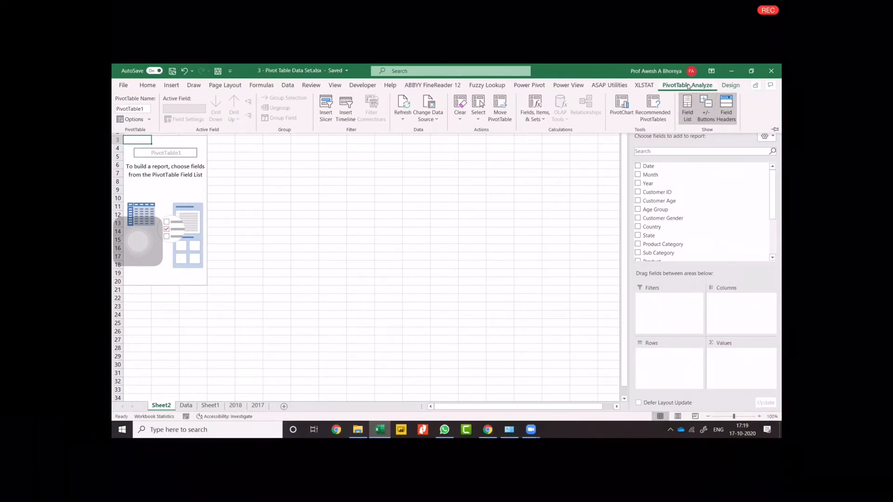
click(731, 85)
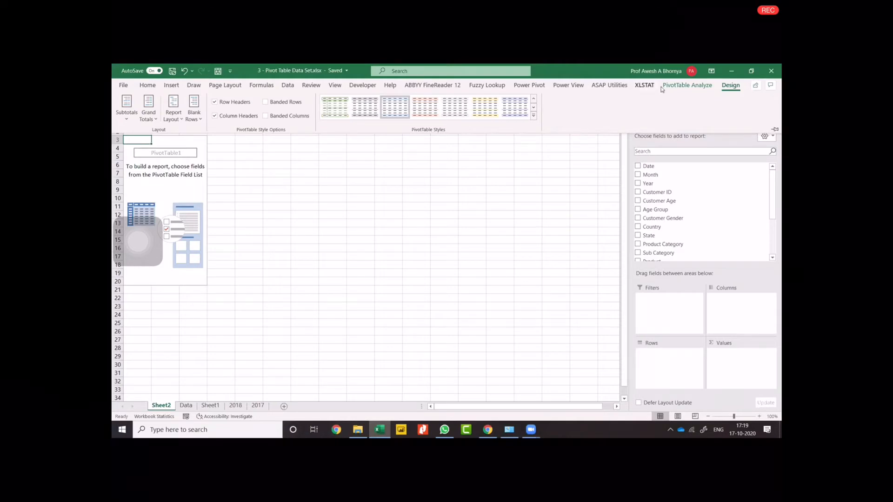
click(687, 85)
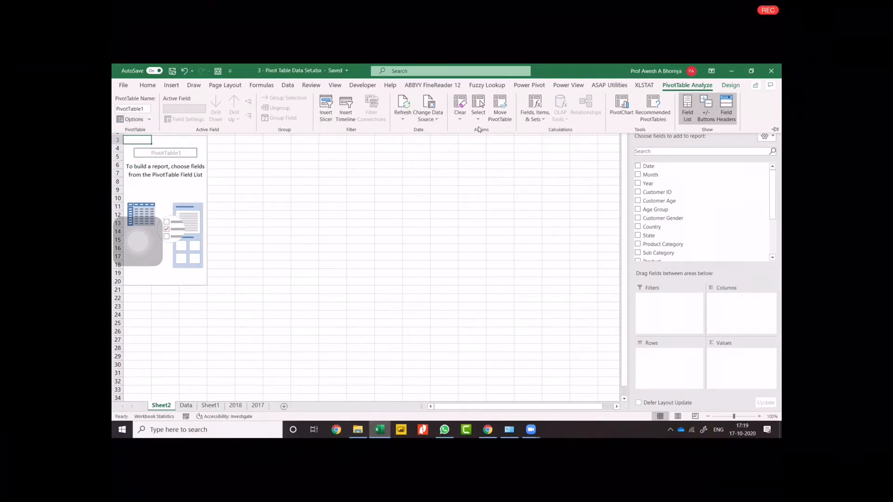
click(464, 119)
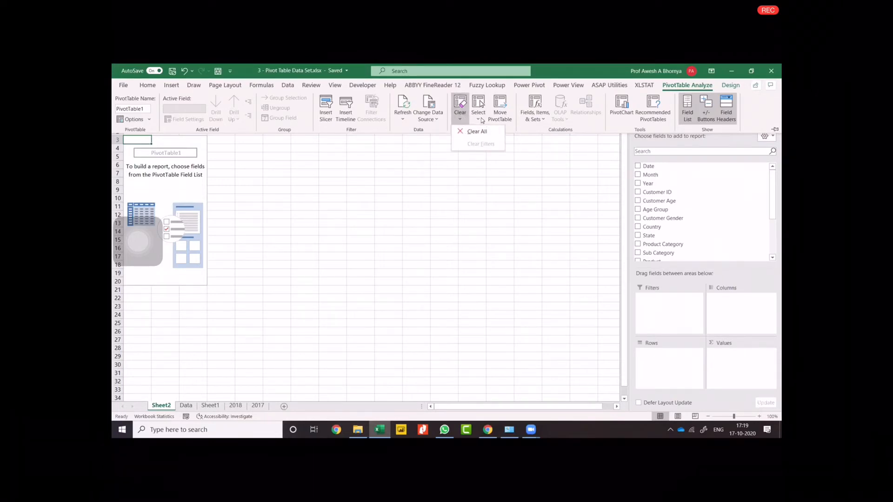
click(482, 120)
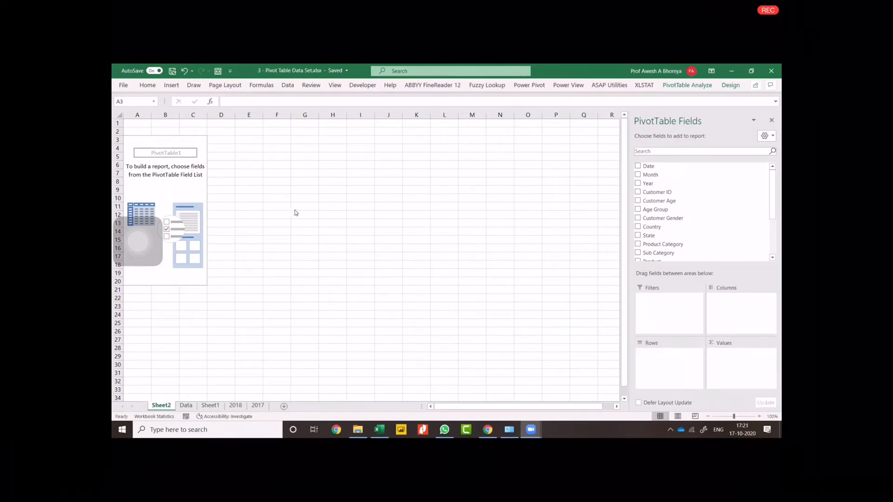
Compare the workspace with a cell selected inside the PivotTable placeholder and with cell E6 selected outside it.
click(183, 141)
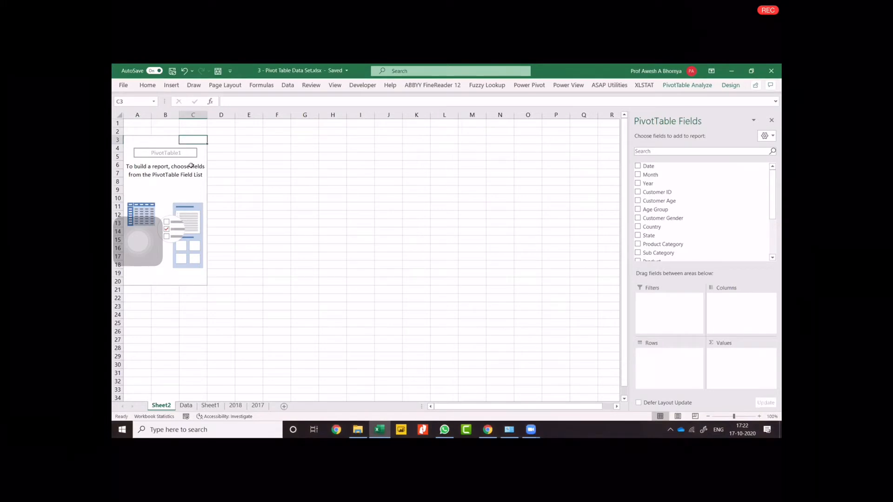
click(250, 168)
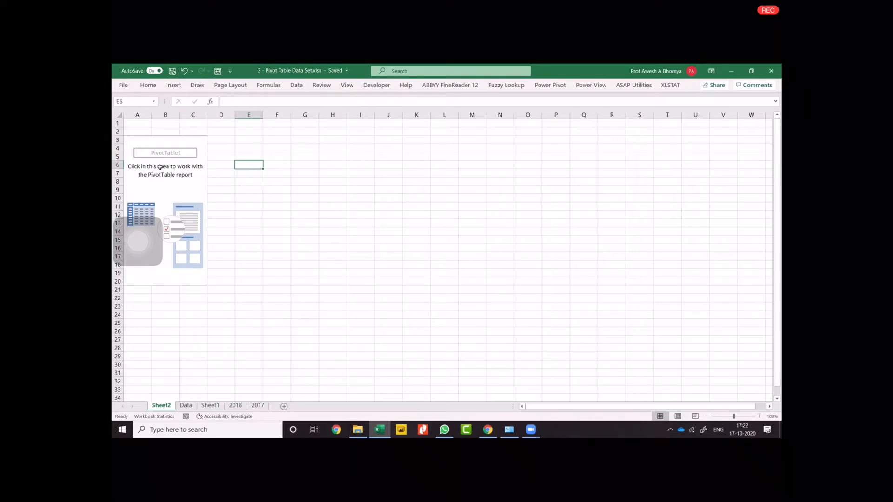
click(144, 140)
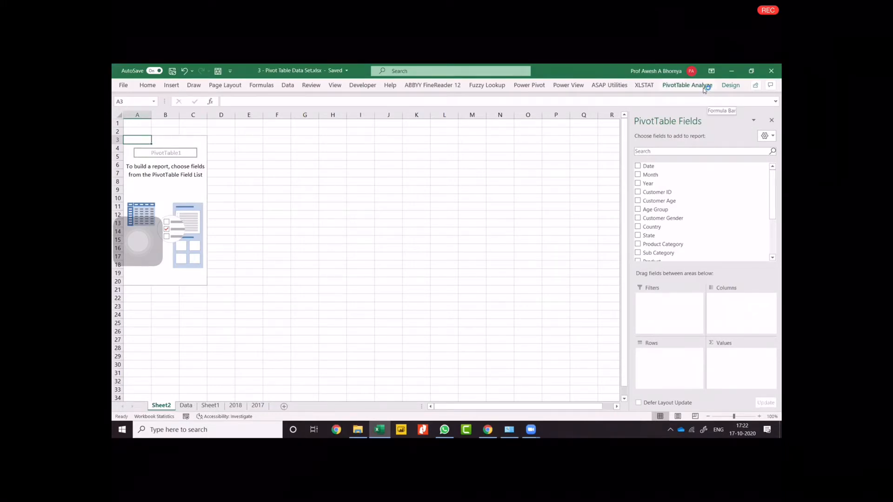
Hide the PivotTable field list and show it again.
click(687, 85)
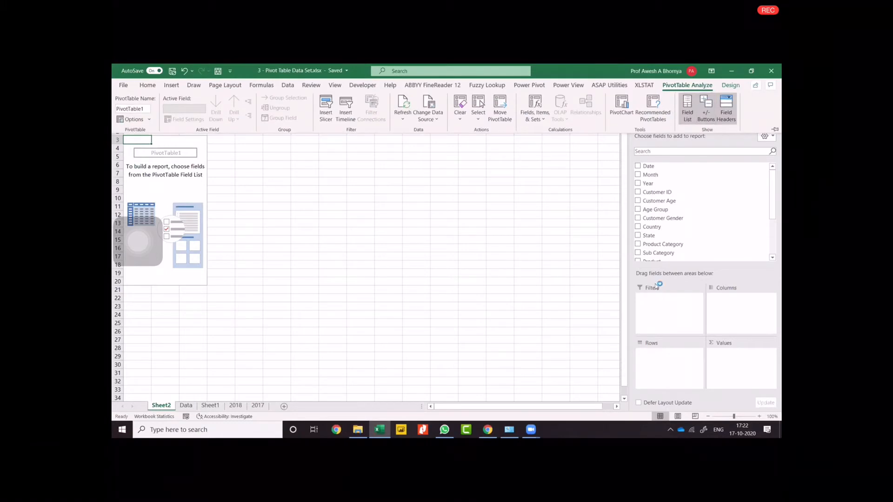
click(688, 112)
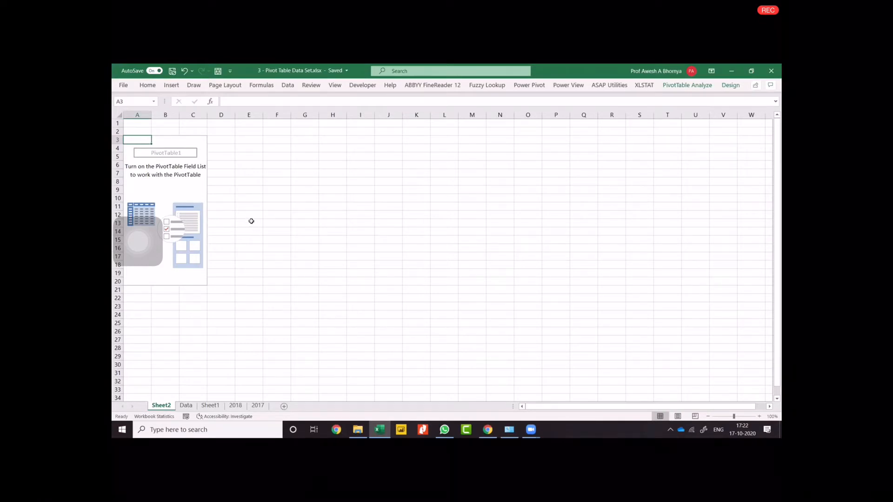
click(163, 240)
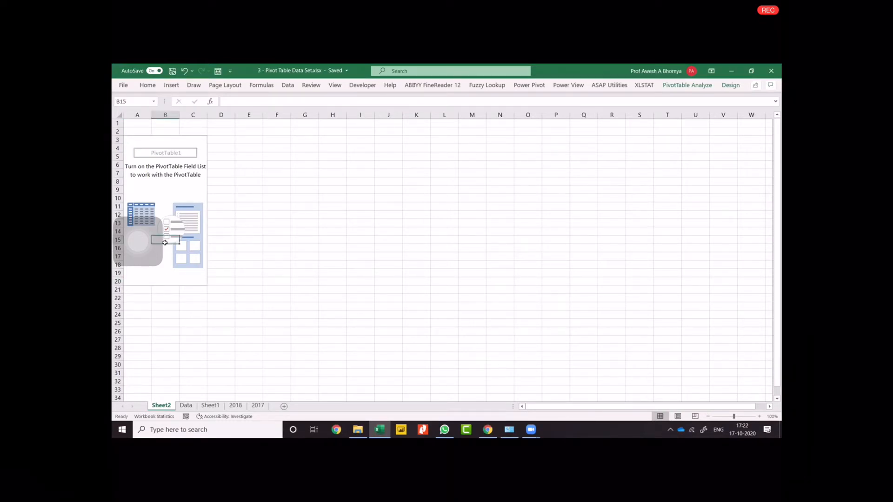
click(704, 87)
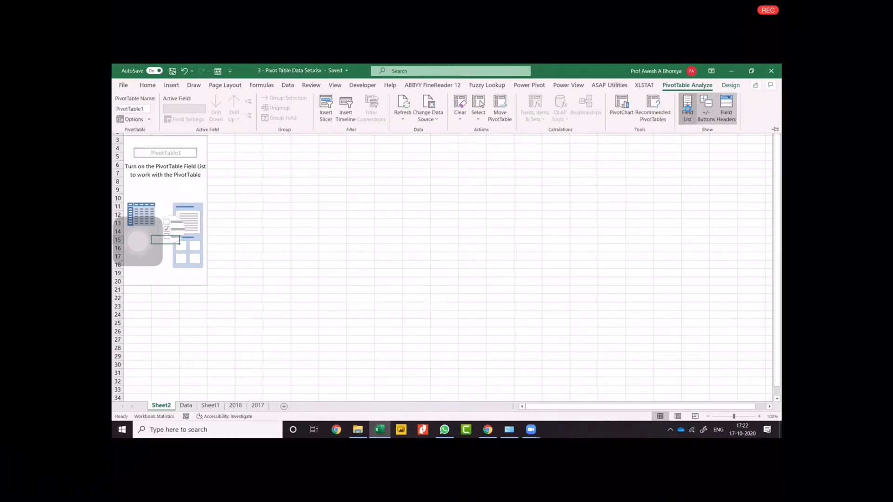
click(683, 105)
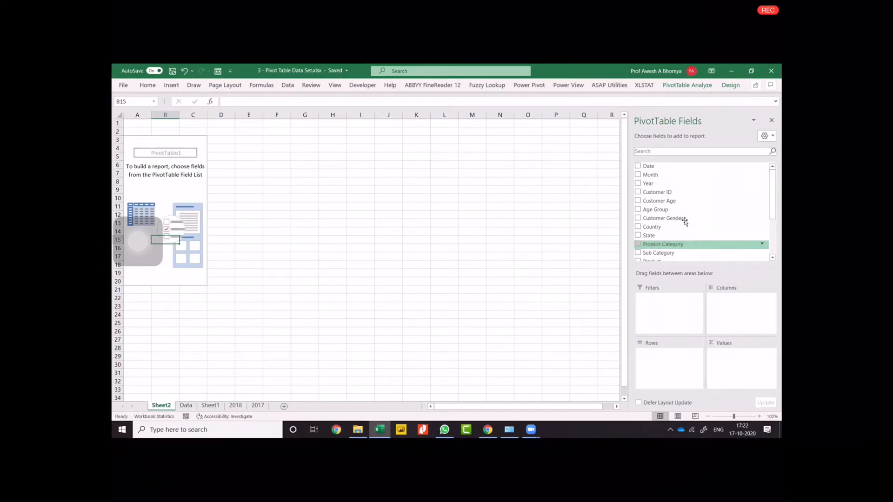
Look through the available PivotTable fields and add Revenue to the values area as a sum.
scroll(674, 227, down, 3)
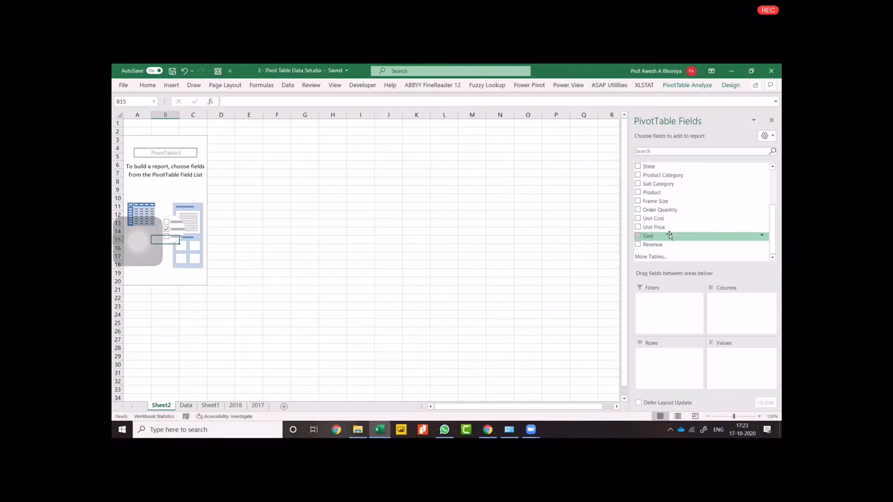
scroll(666, 235, up, 3)
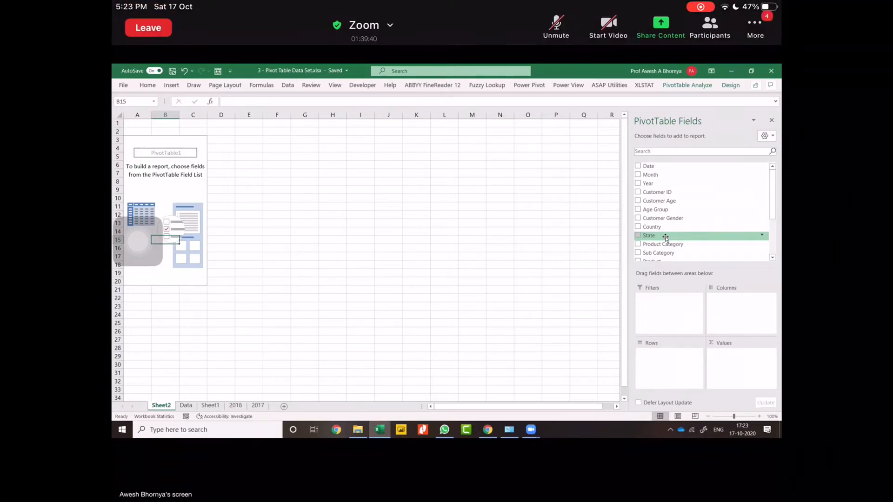
scroll(666, 238, down, 3)
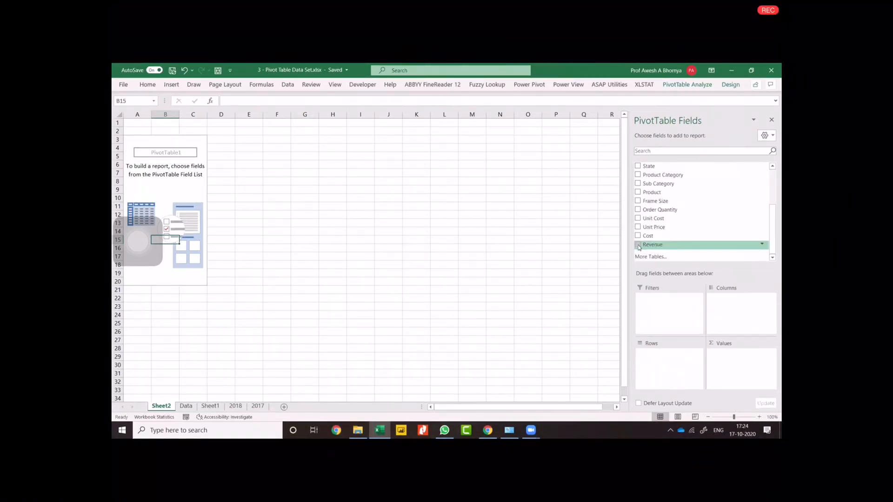
click(637, 245)
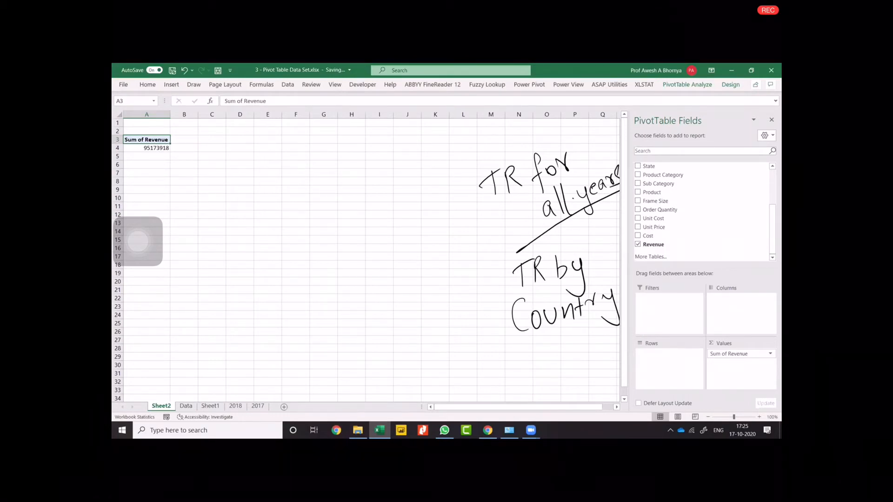
Format the Sum of Revenue value field as Accounting with the $ English (United States) symbol and 0 decimal places.
click(144, 148)
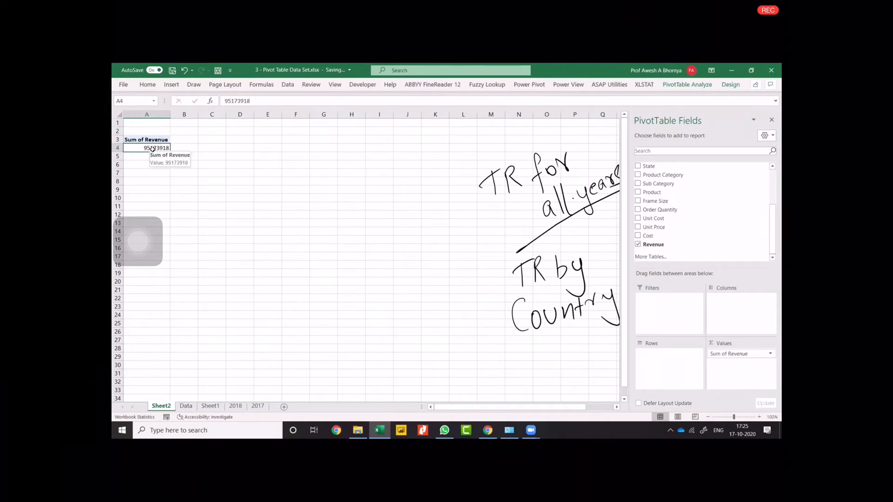
right_click(155, 149)
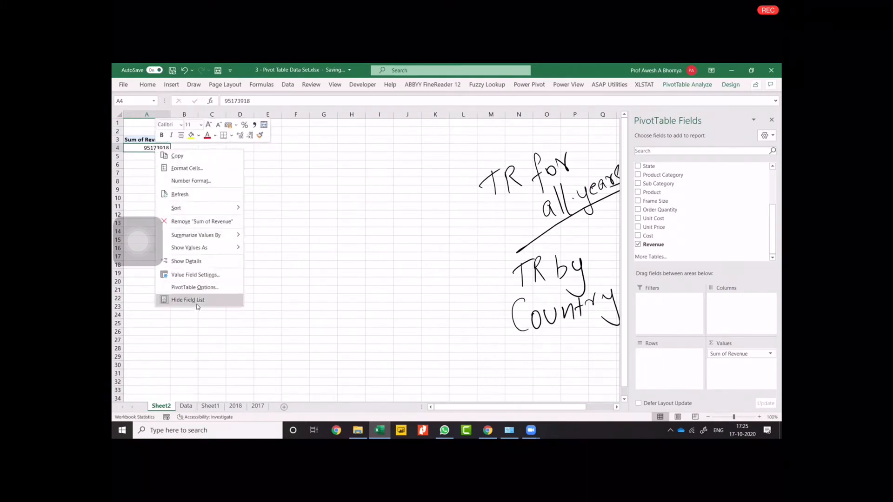
click(196, 277)
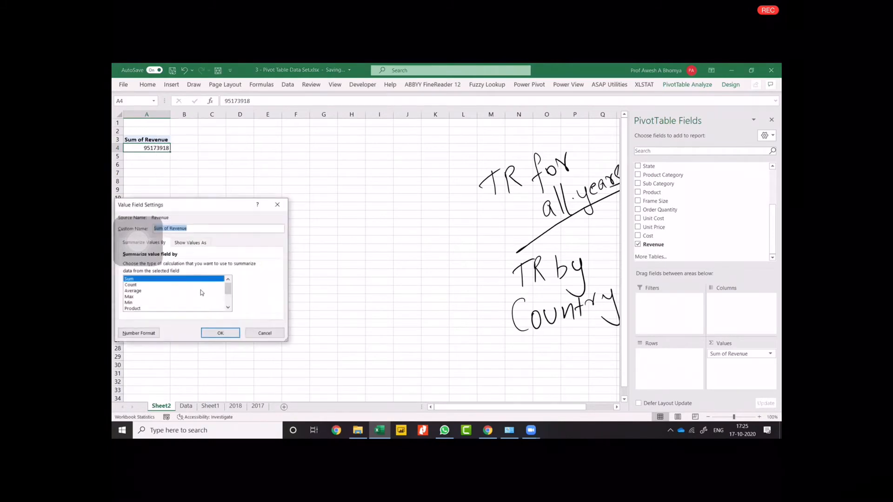
click(137, 334)
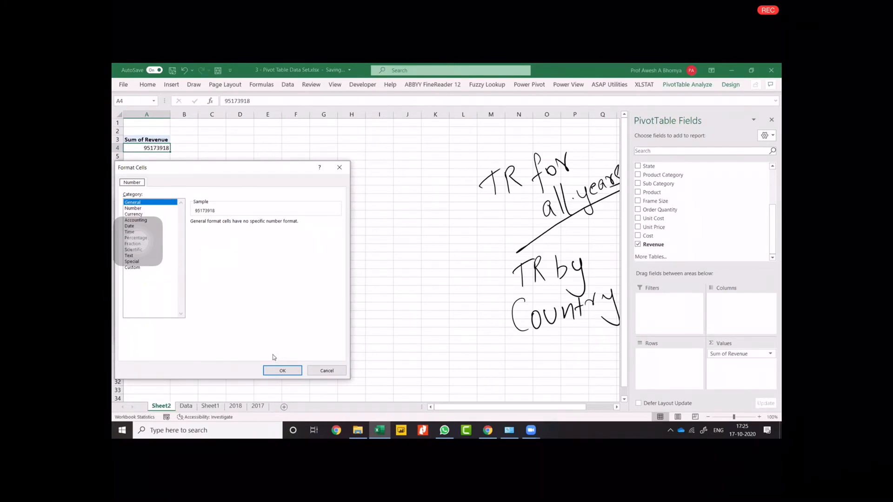
click(144, 221)
click(263, 234)
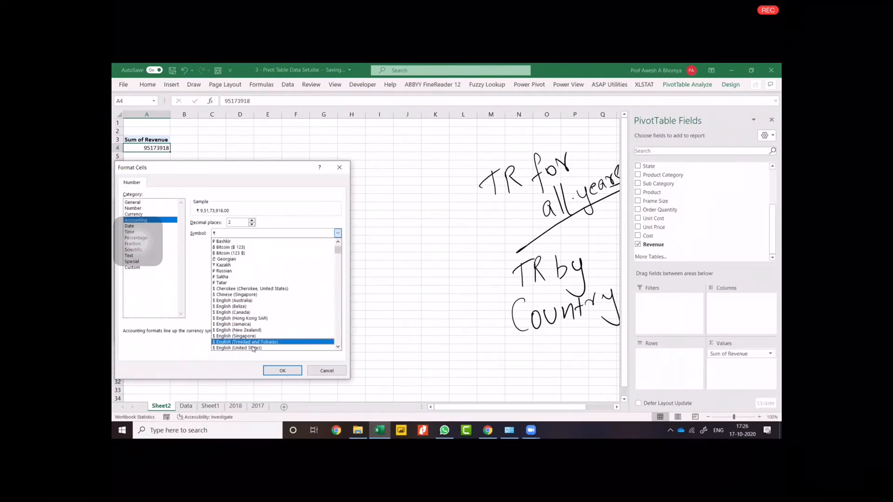
click(253, 348)
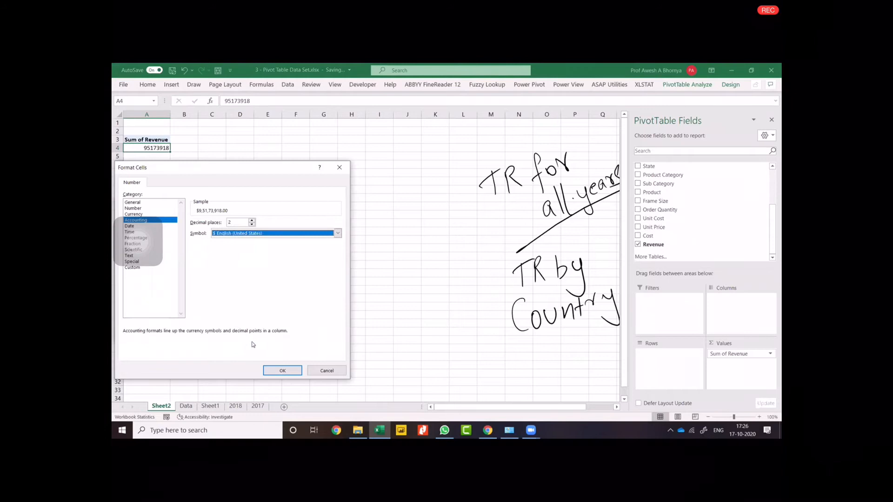
click(253, 225)
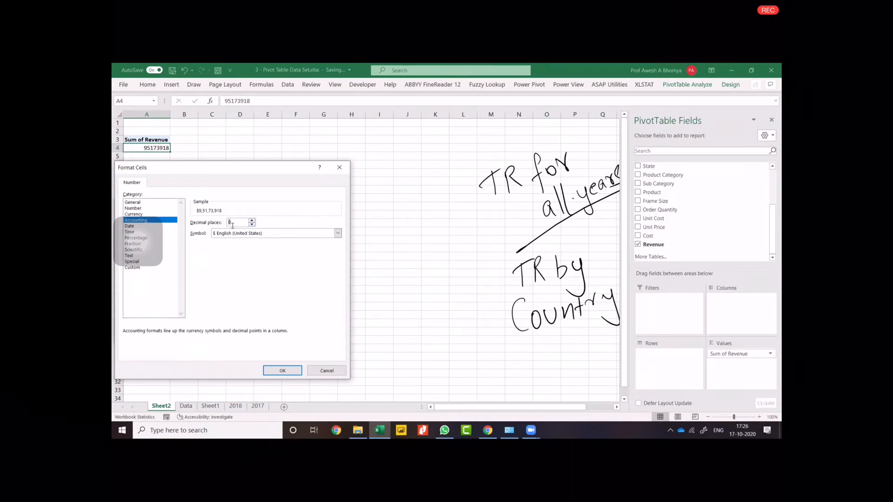
click(278, 374)
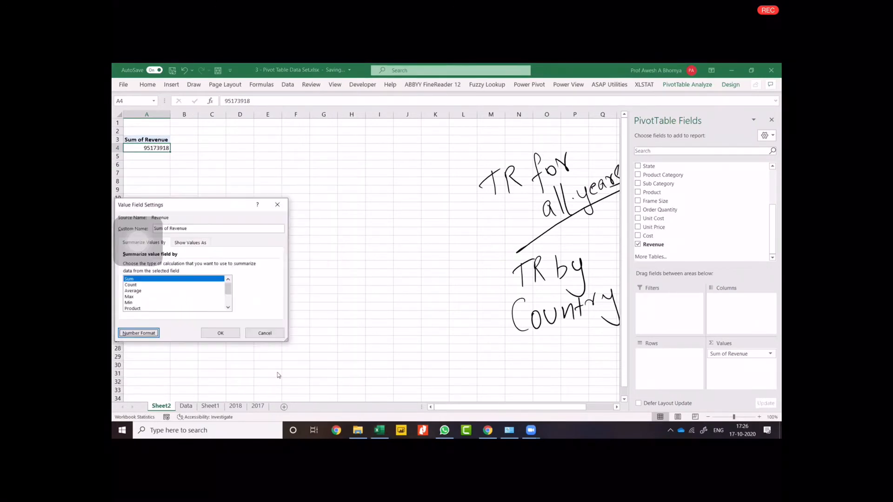
click(228, 333)
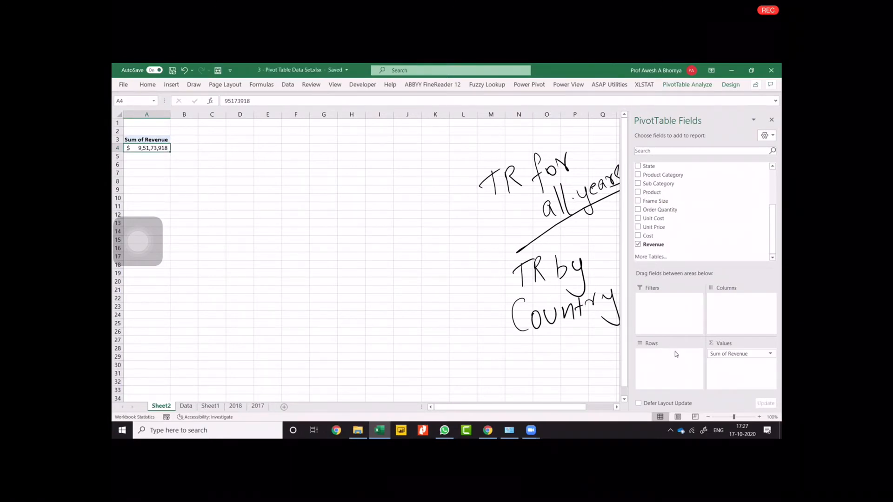
Review the categorical versus continuous data notes on Sheet1, and look through the PivotTable fields on Sheet2 for categorical ones.
scroll(667, 201, up, 3)
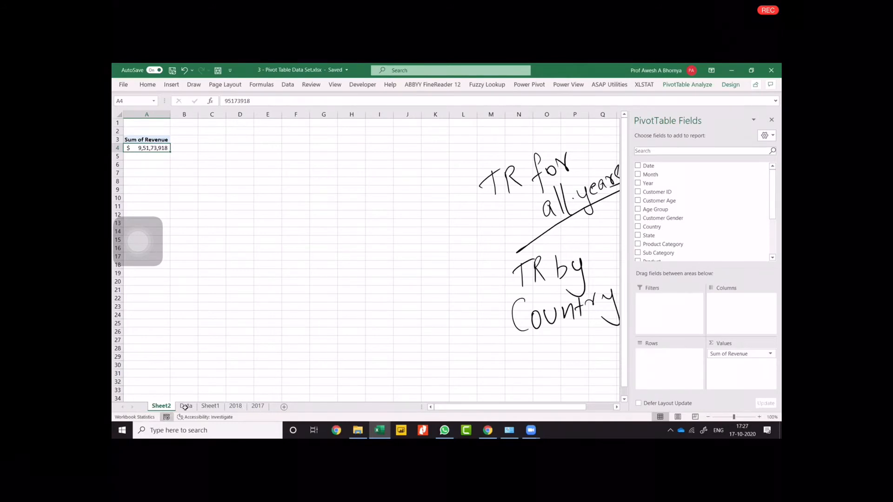
click(210, 406)
scroll(399, 326, up, 6)
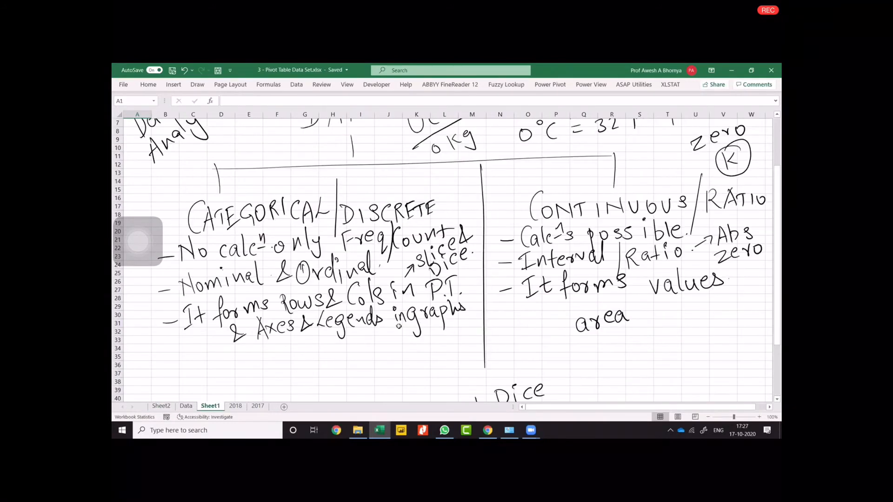
scroll(399, 326, up, 2)
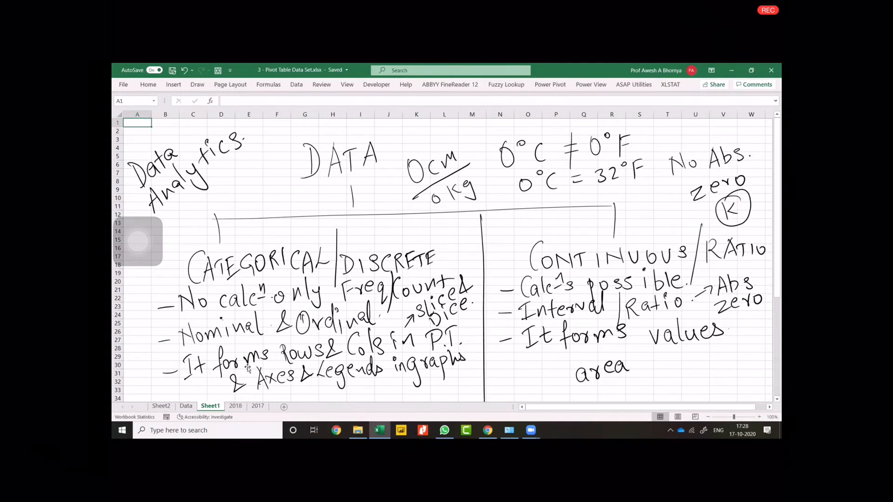
click(160, 407)
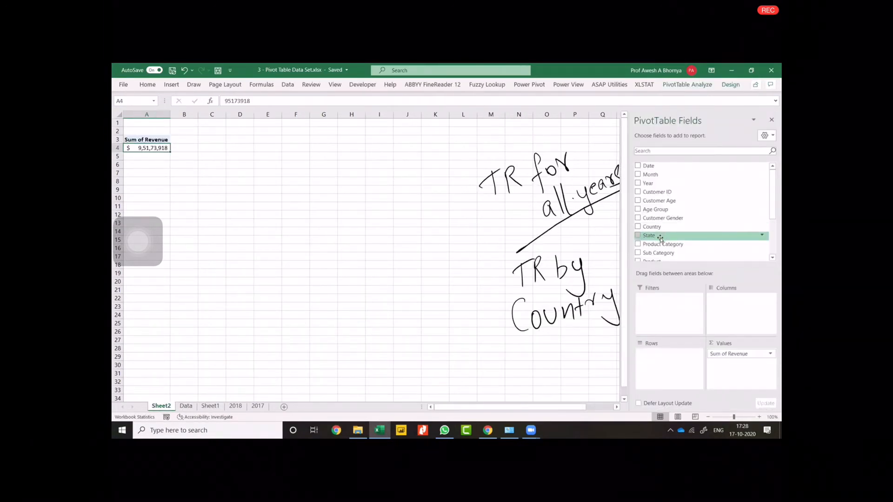
scroll(666, 233, down, 3)
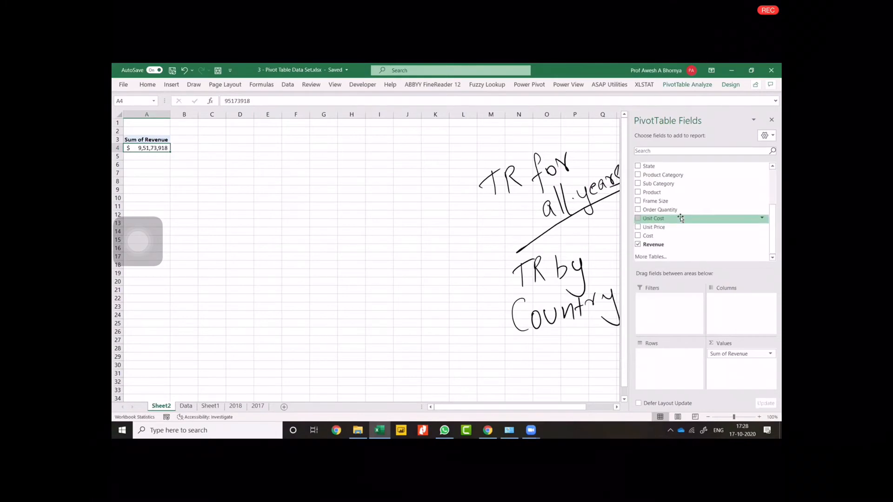
scroll(670, 205, up, 3)
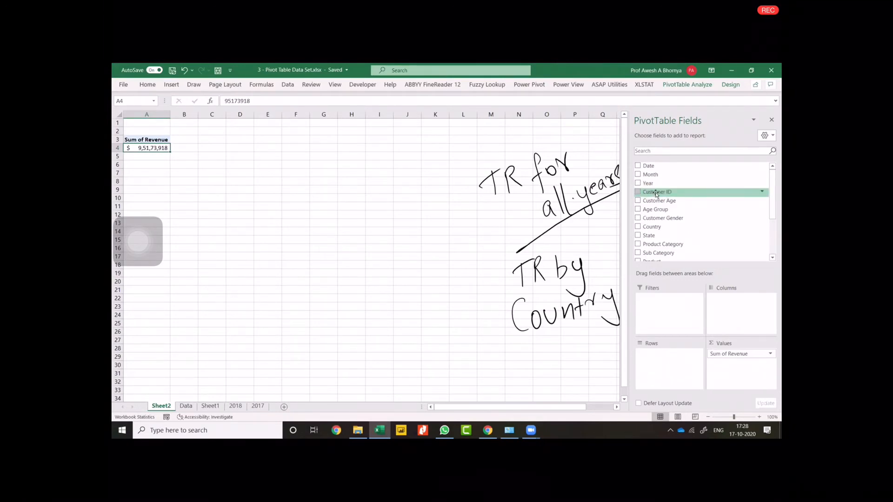
Add the Year field to the PivotTable, taking it out of the values area and placing it in the rows area.
click(639, 185)
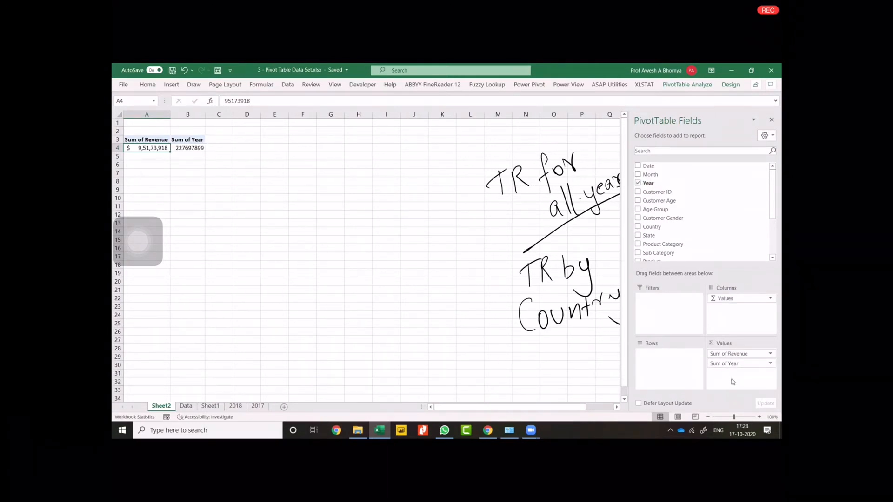
click(188, 148)
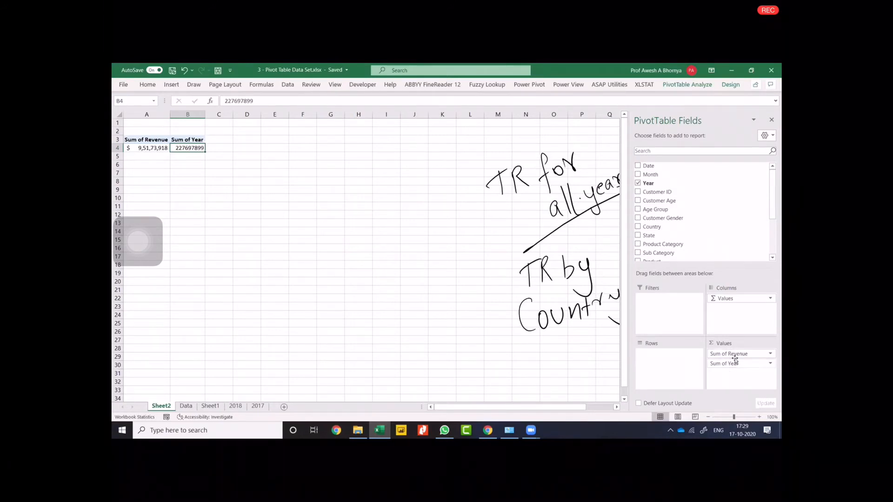
drag(735, 363, 539, 369)
drag(695, 180, 664, 355)
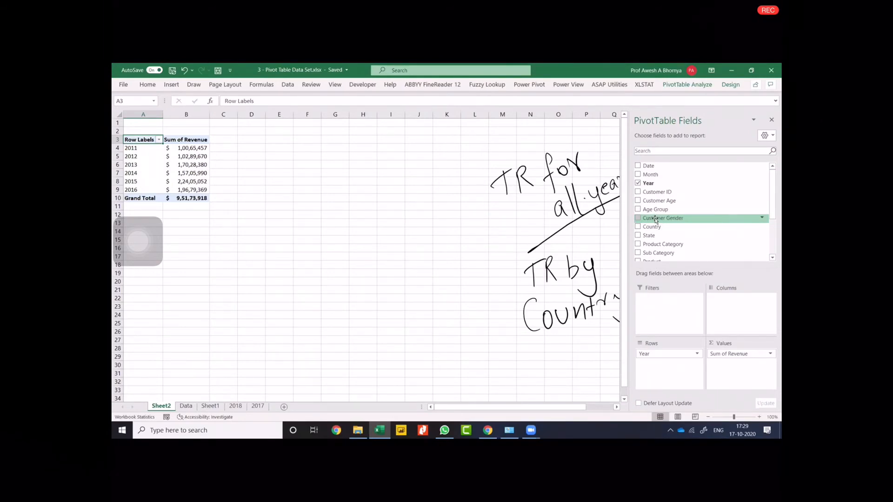
Add Customer Gender to the PivotTable as a second row field beneath Year.
mouse_move(655, 219)
mouse_down()
mouse_move(734, 310)
mouse_move(665, 231)
mouse_up()
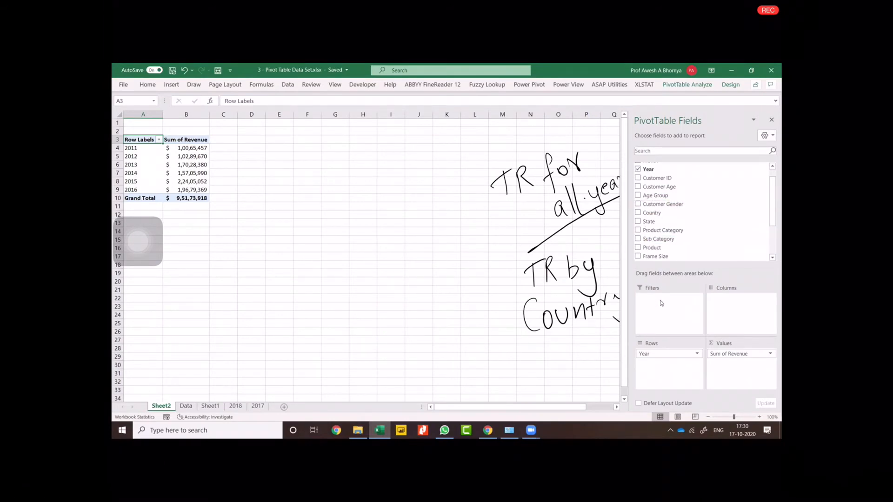
click(638, 204)
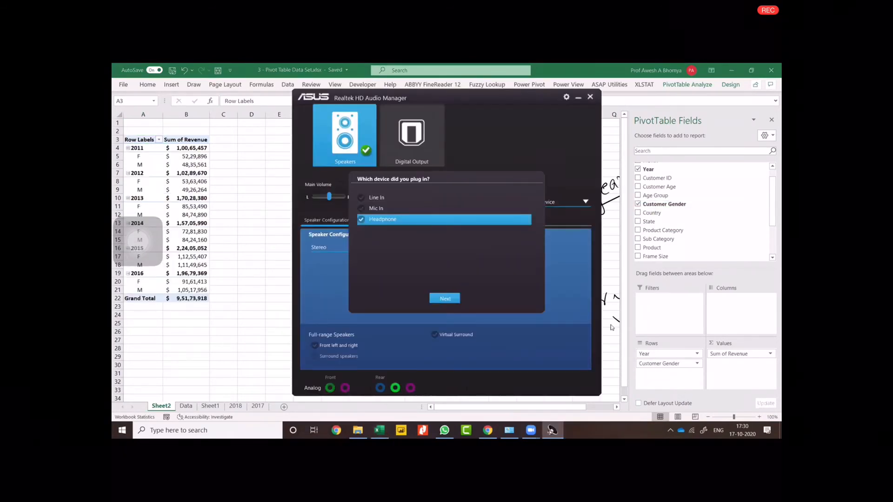
Confirm Headphone as the plugged-in device and close the Realtek HD Audio Manager.
click(434, 299)
click(476, 297)
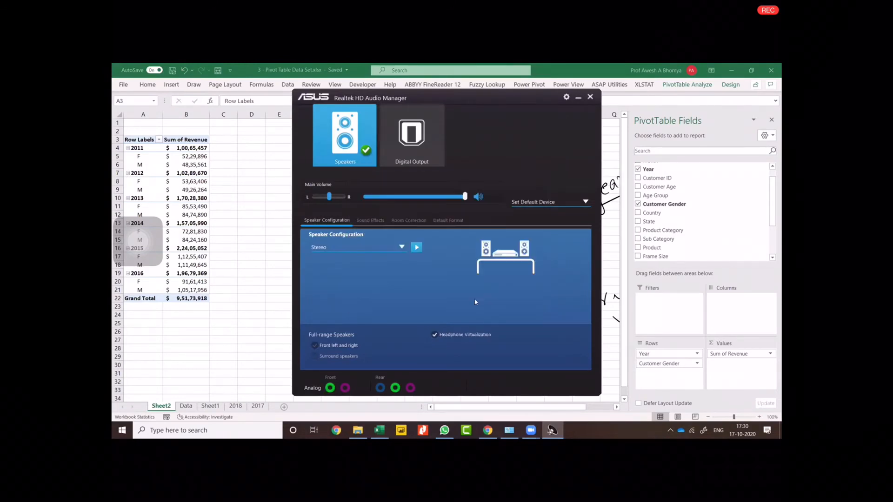
click(591, 97)
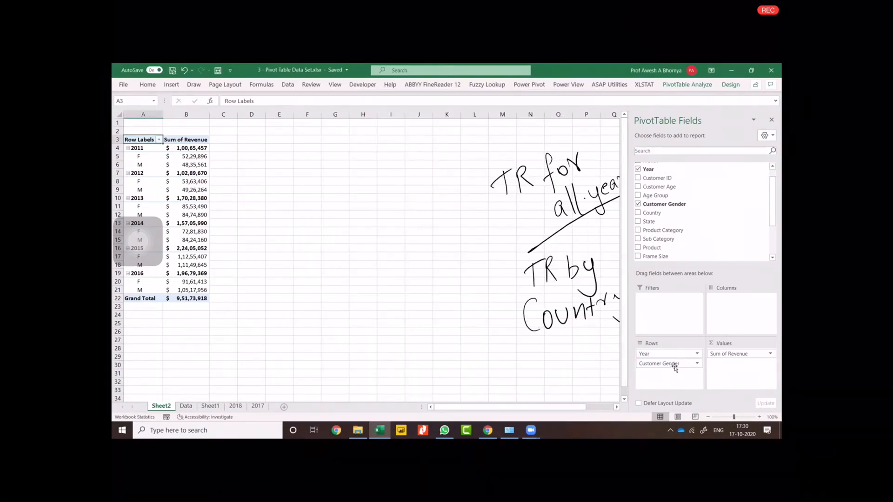
Move Customer Gender from the rows area to the columns area of the PivotTable.
drag(675, 365, 747, 309)
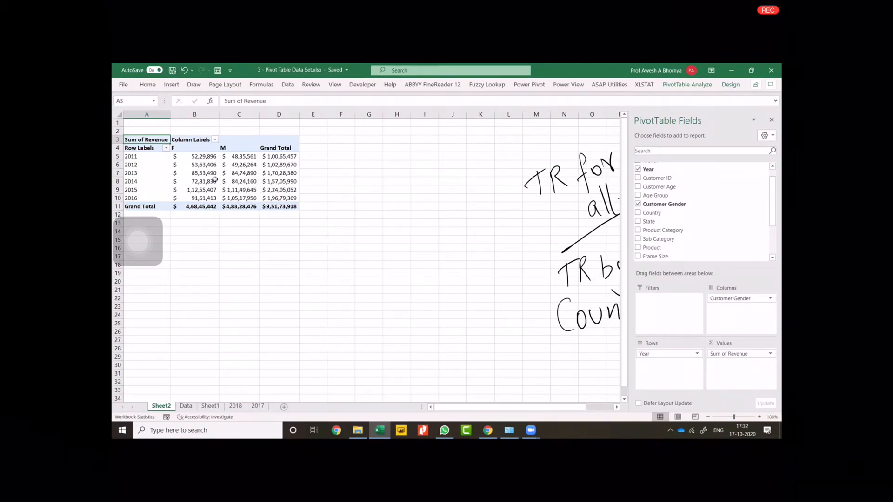
mouse_move(213, 176)
mouse_move(251, 184)
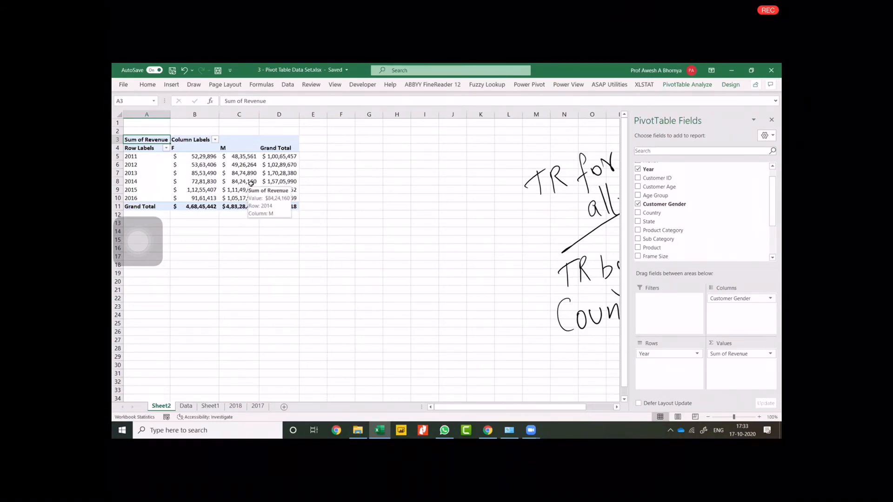
Show the PivotTable's revenue values as % of Grand Total and inspect the male 2013 and overall 2016 shares.
right_click(250, 180)
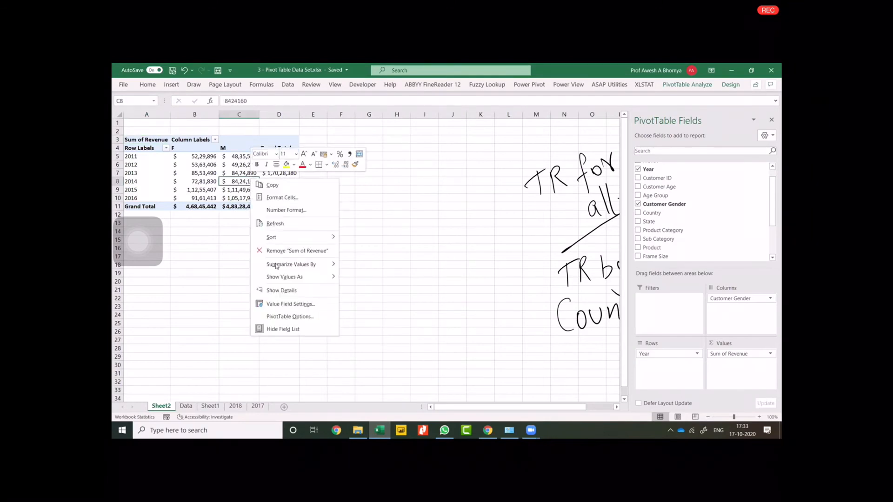
mouse_move(278, 278)
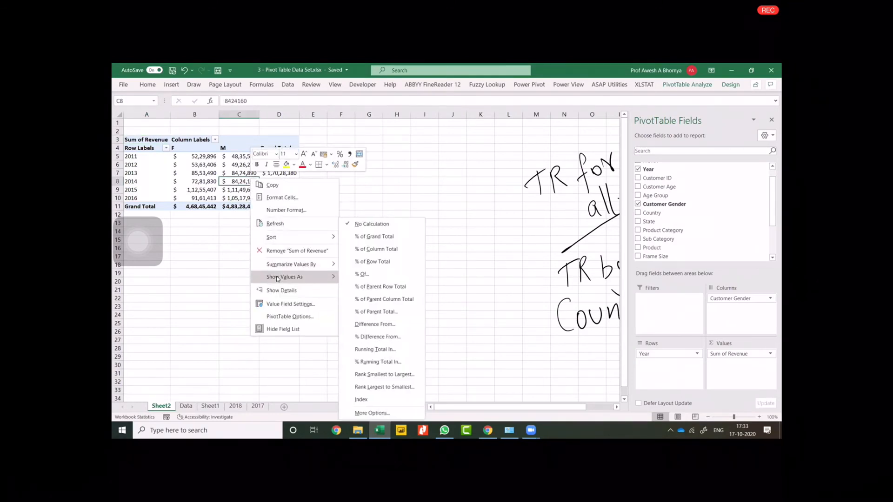
click(372, 238)
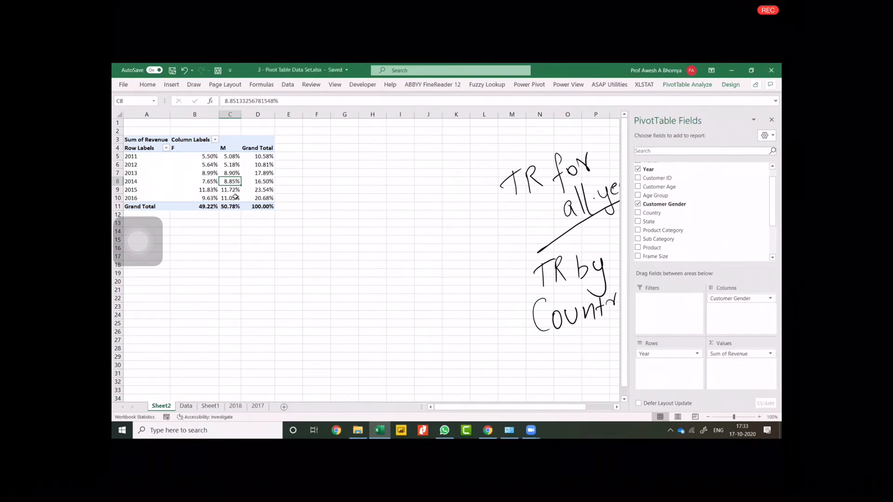
click(232, 172)
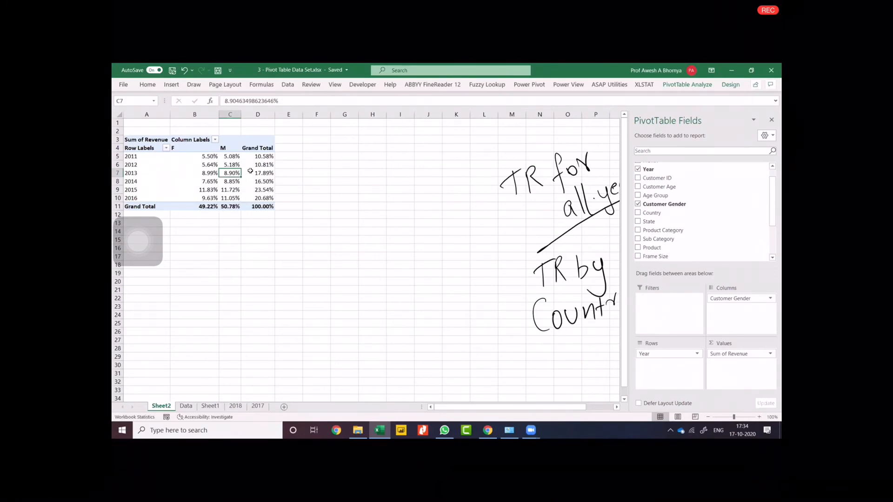
click(259, 201)
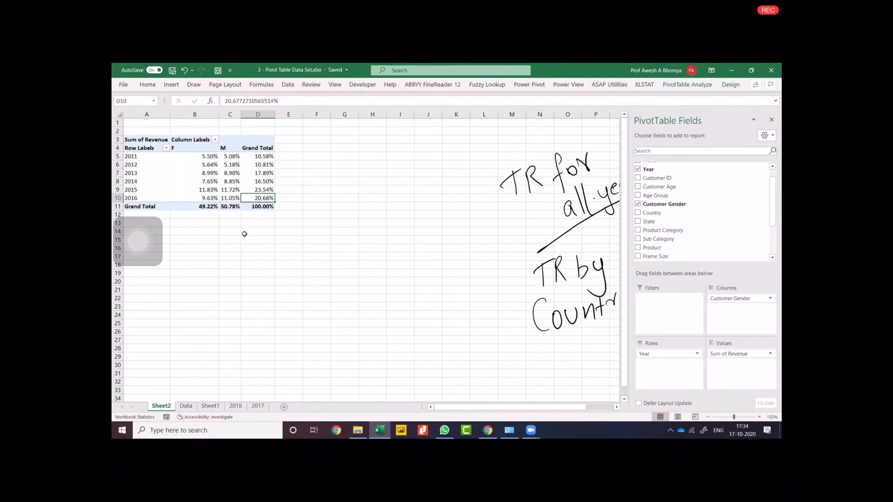
Show the PivotTable's revenue values as % of Column Total.
right_click(259, 173)
mouse_move(266, 230)
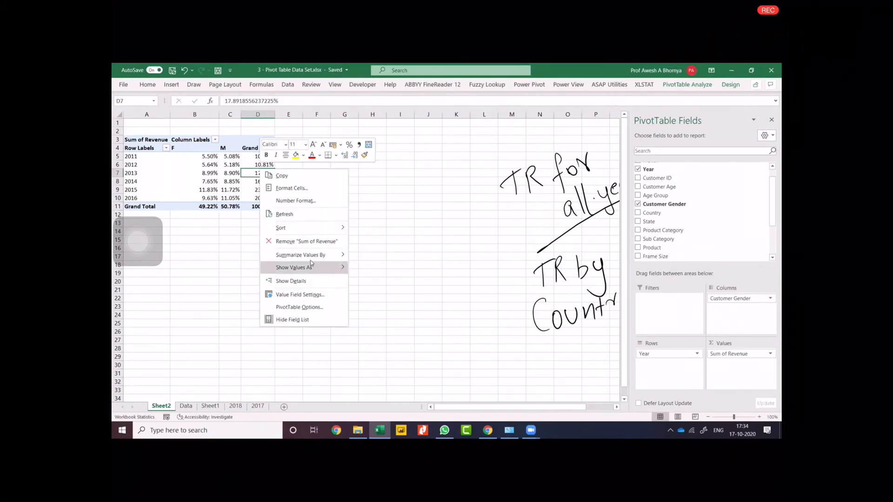
mouse_move(307, 267)
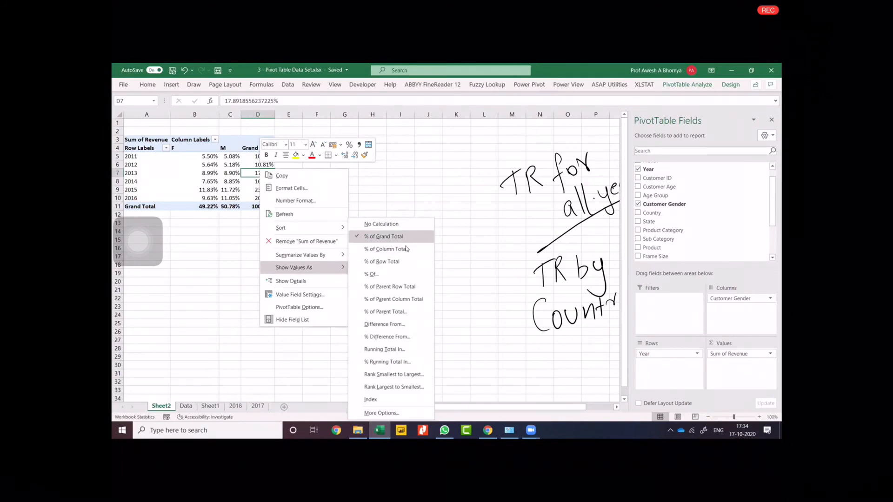
click(407, 248)
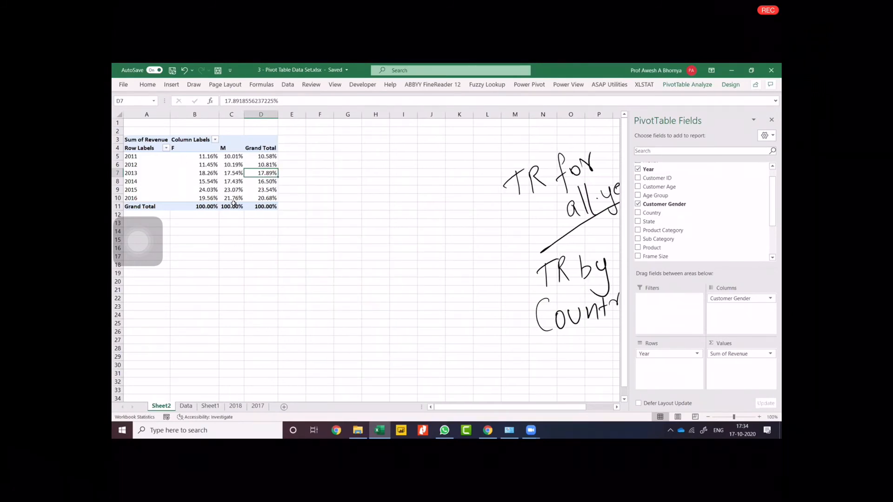
Show the PivotTable's revenue values as % of Row Total to compare the genders within each year.
mouse_move(232, 209)
mouse_move(220, 161)
right_click(231, 164)
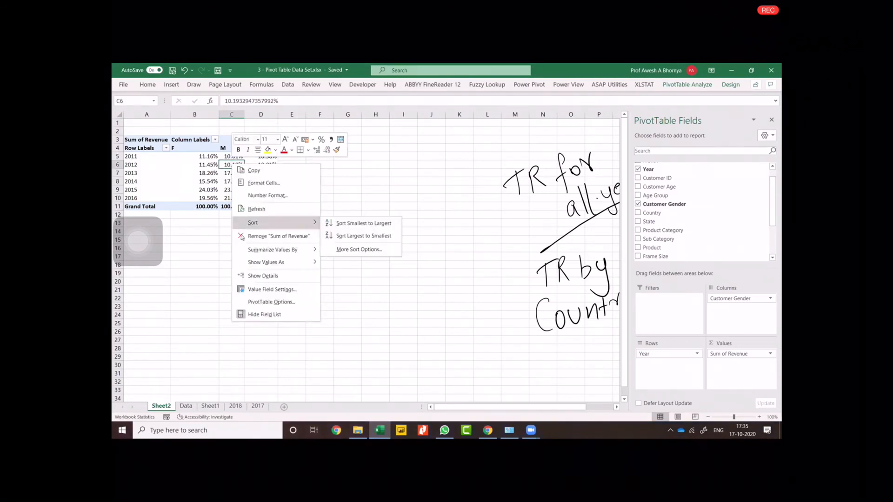
mouse_move(263, 263)
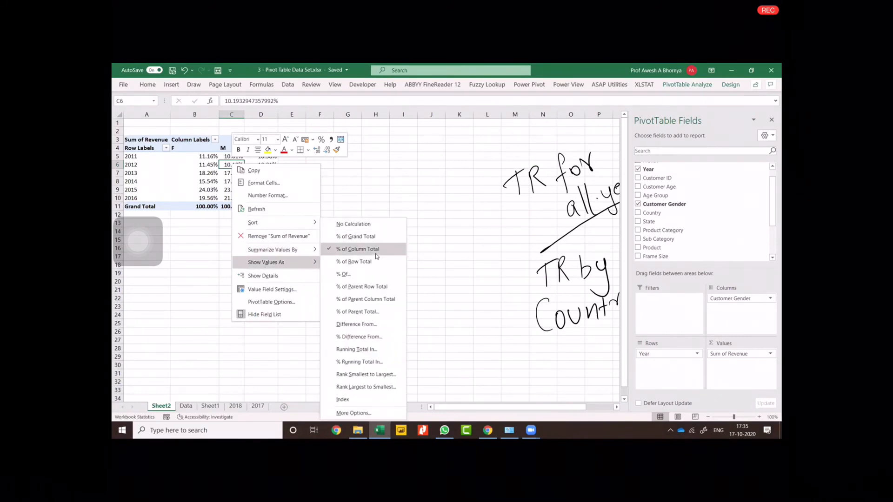
click(373, 260)
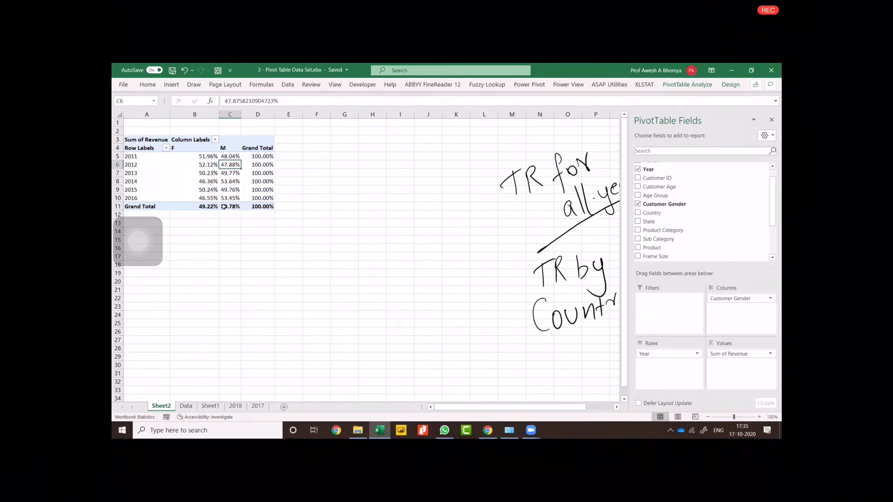
Inspect the overall male share and the 2014 female share, and remove Year and Customer Gender from the PivotTable.
click(230, 207)
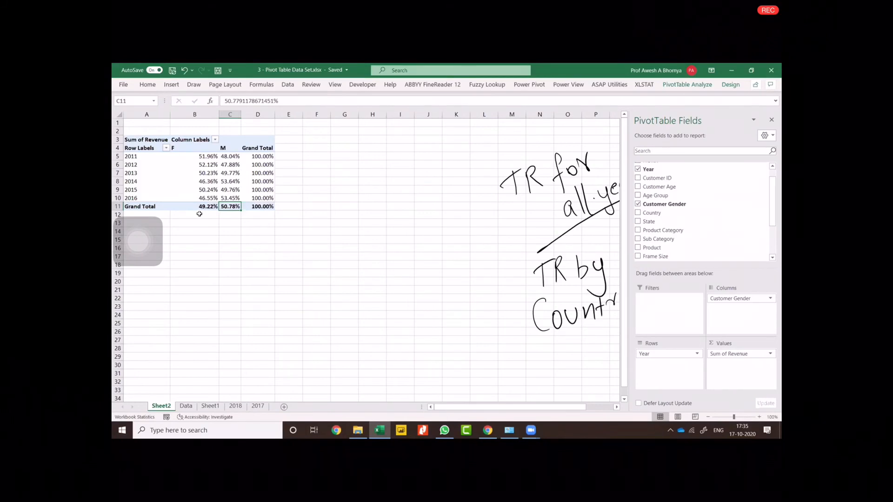
click(204, 183)
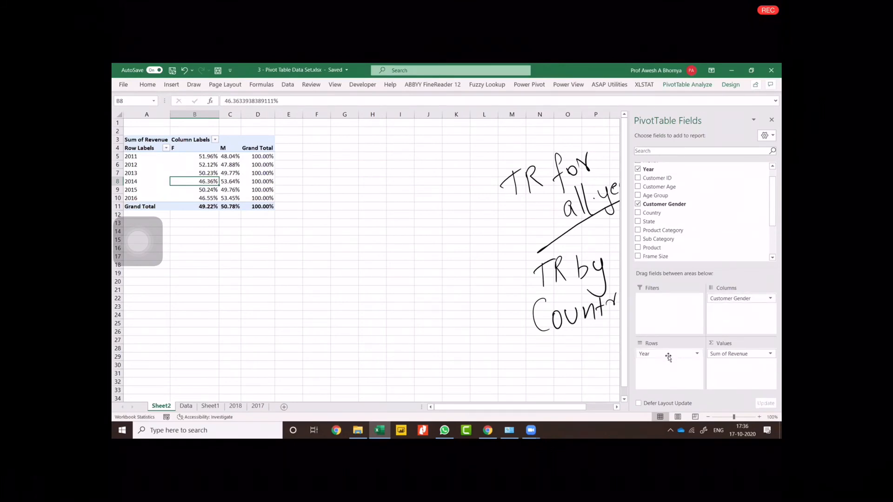
drag(669, 357, 456, 341)
drag(743, 299, 491, 301)
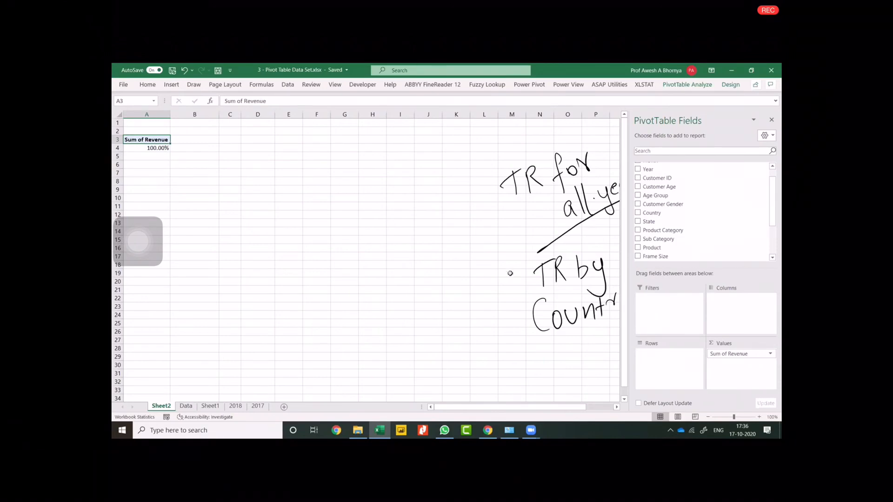
Return the PivotTable's total revenue to plain currency amounts with No Calculation.
right_click(145, 148)
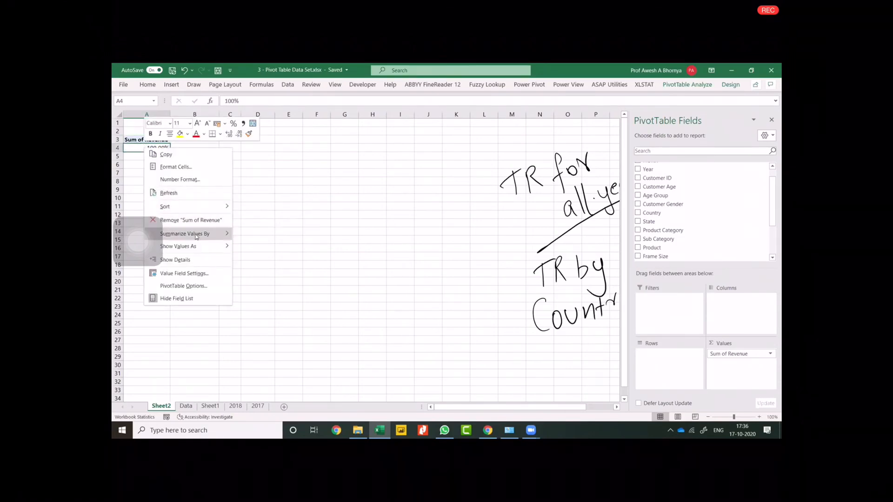
mouse_move(196, 246)
click(266, 225)
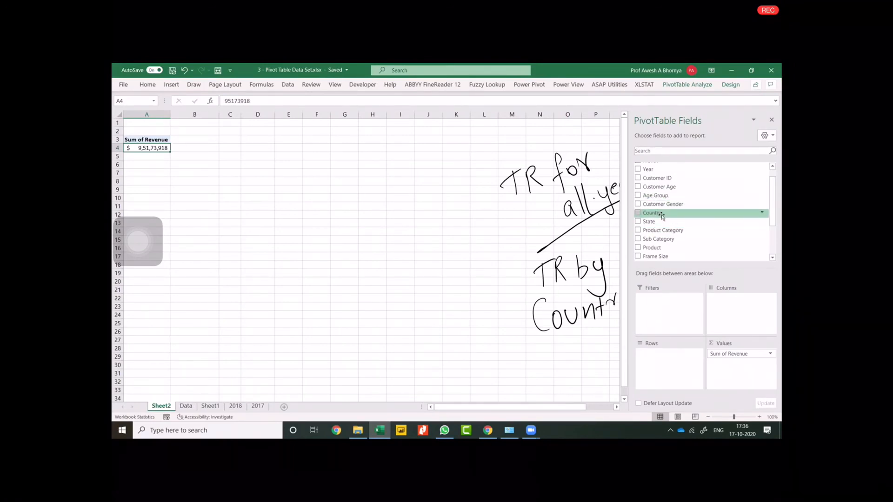
Break the PivotTable's revenue down by Country in the rows and Product Category in the columns.
drag(653, 213, 672, 361)
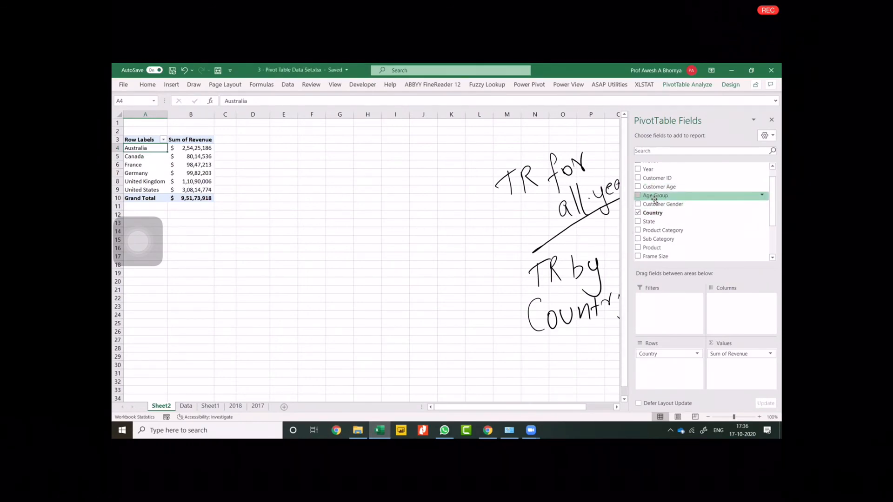
drag(657, 232, 738, 301)
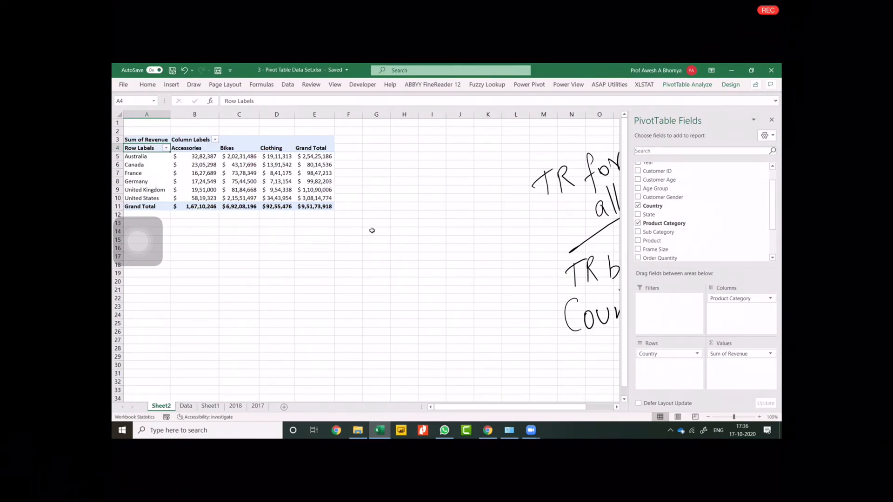
Show the country and product category revenue as % of Grand Total and inspect the shares.
click(313, 171)
right_click(312, 172)
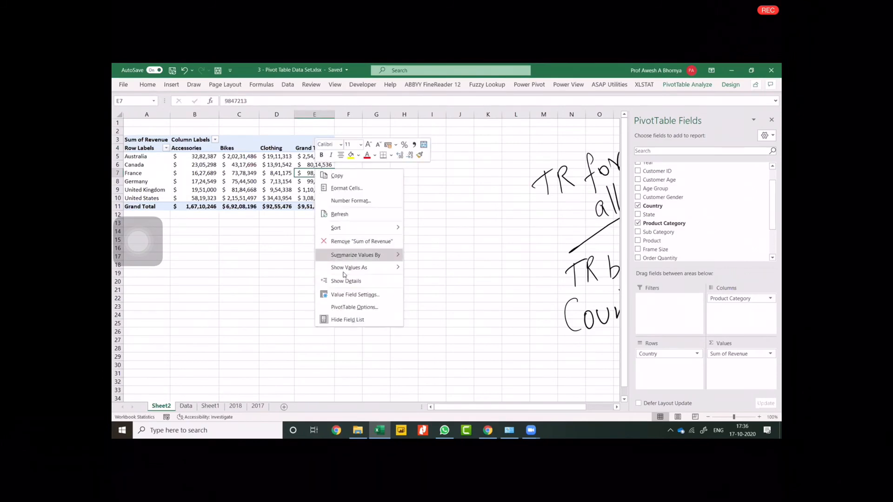
mouse_move(344, 270)
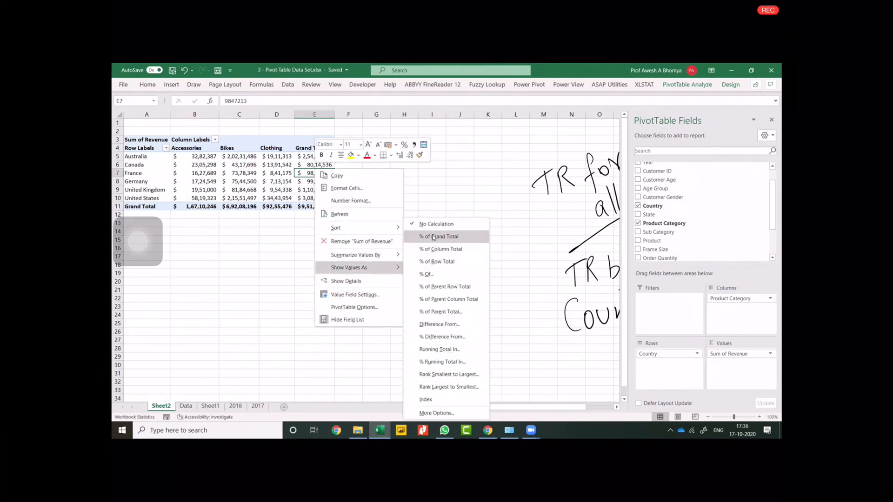
click(438, 237)
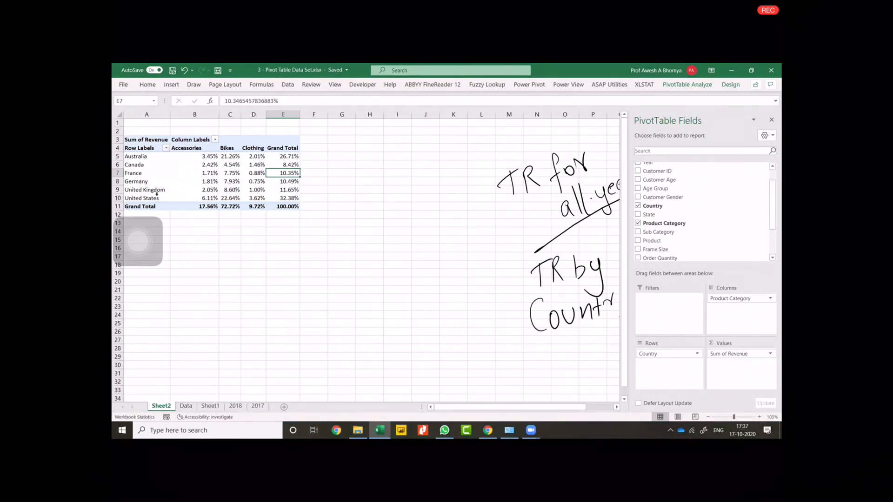
mouse_move(257, 167)
Insert a Clustered Column PivotChart of the revenue shares by country and product category.
mouse_move(284, 176)
mouse_move(242, 175)
click(688, 85)
click(622, 100)
click(344, 222)
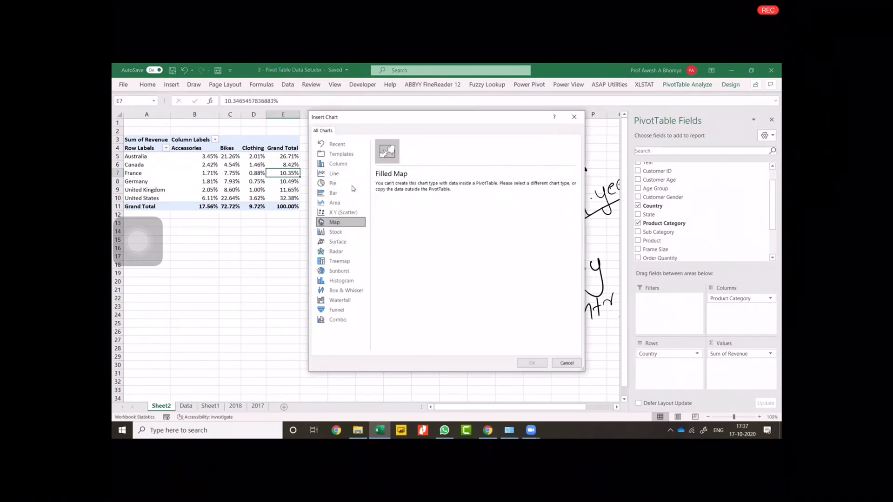
click(346, 174)
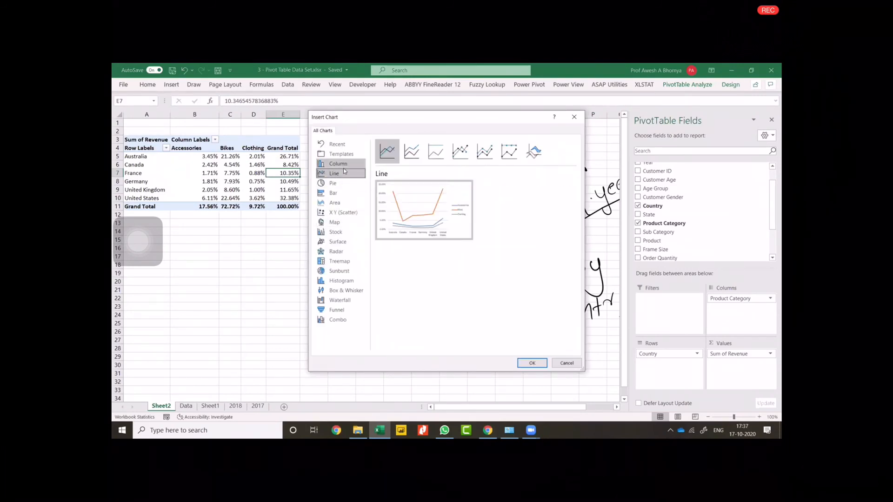
click(344, 165)
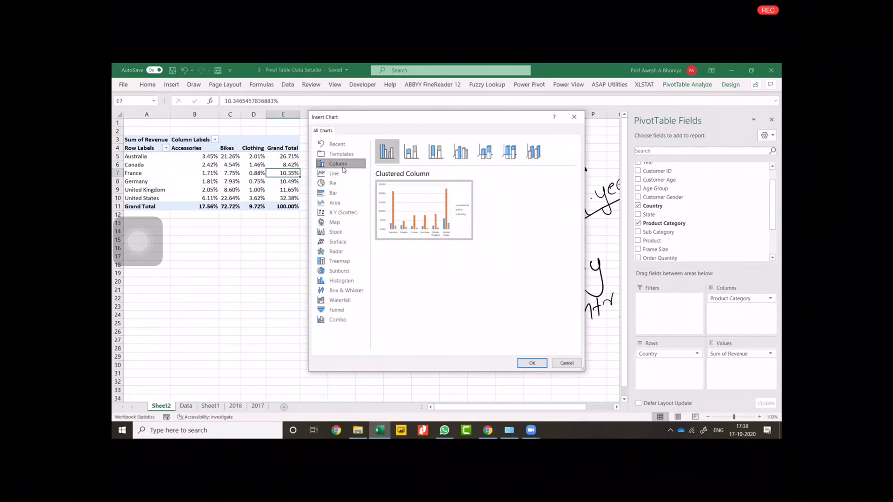
click(532, 363)
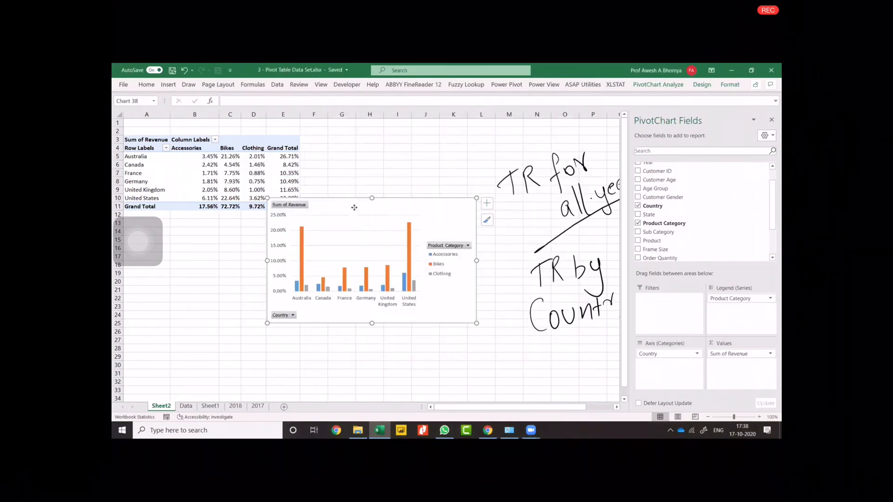
Reposition the PivotChart in the empty area below the PivotTable, and delete it after reviewing it.
drag(350, 205, 349, 252)
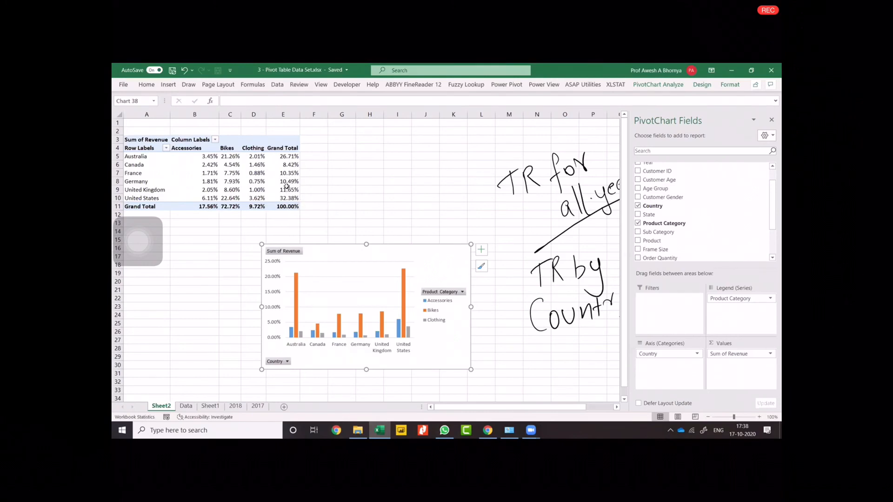
drag(327, 252, 340, 235)
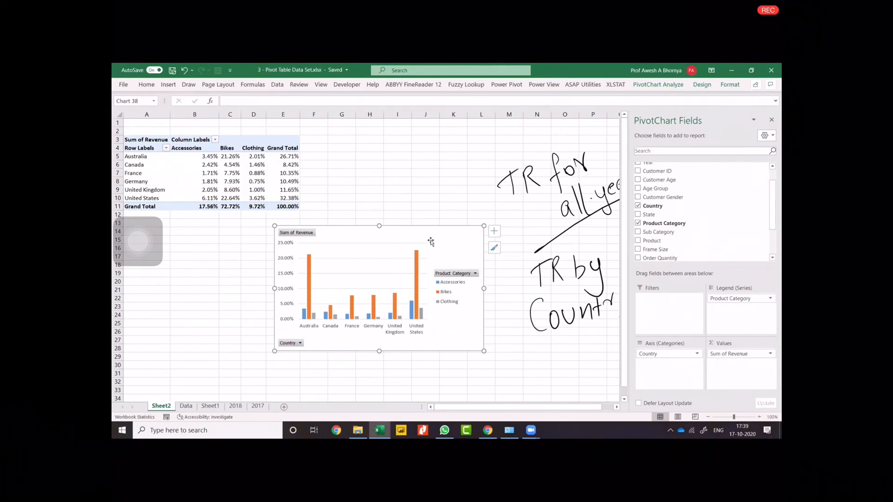
key(Delete)
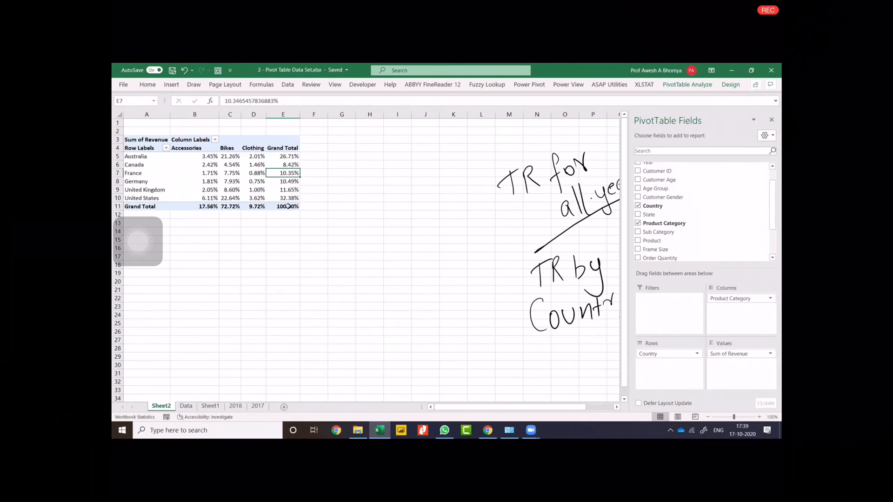
Replace Product Category with Year in the PivotTable's columns area, keeping Country in the rows.
mouse_move(288, 206)
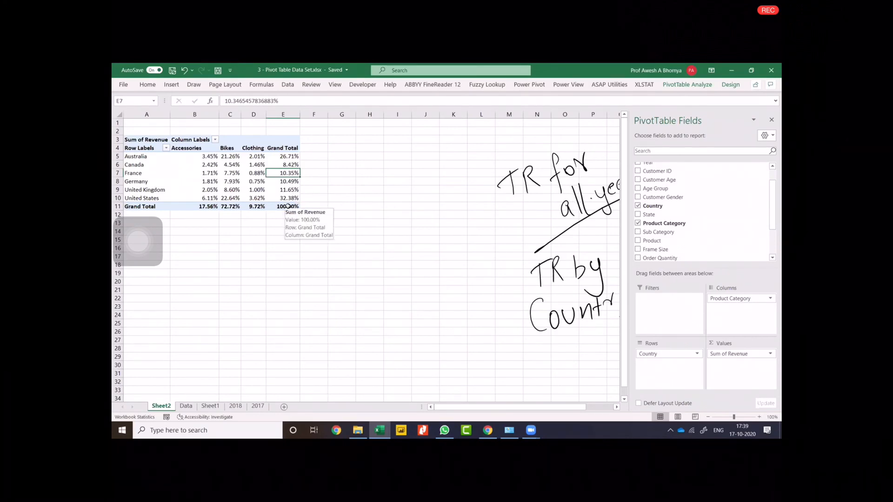
drag(723, 300, 509, 282)
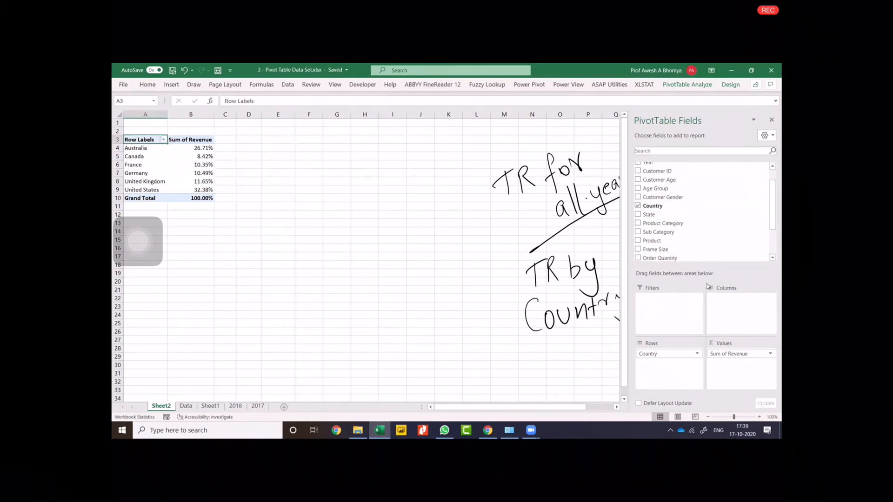
scroll(674, 219, up, 1)
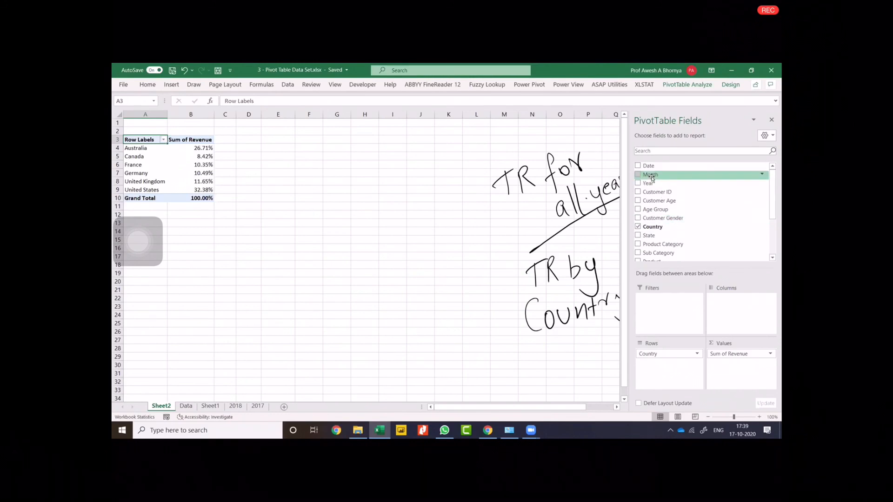
drag(653, 185, 744, 310)
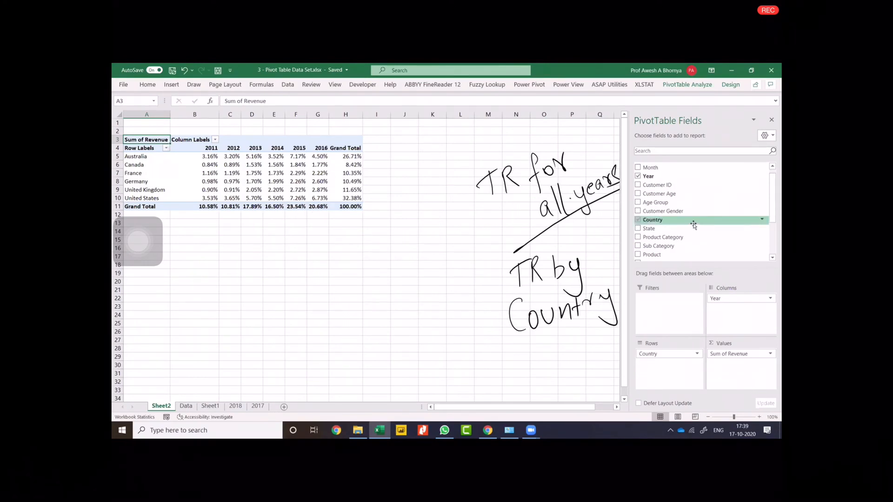
Show the revenue by country and year with No Calculation, and add Revenue a second time to the values area.
right_click(327, 159)
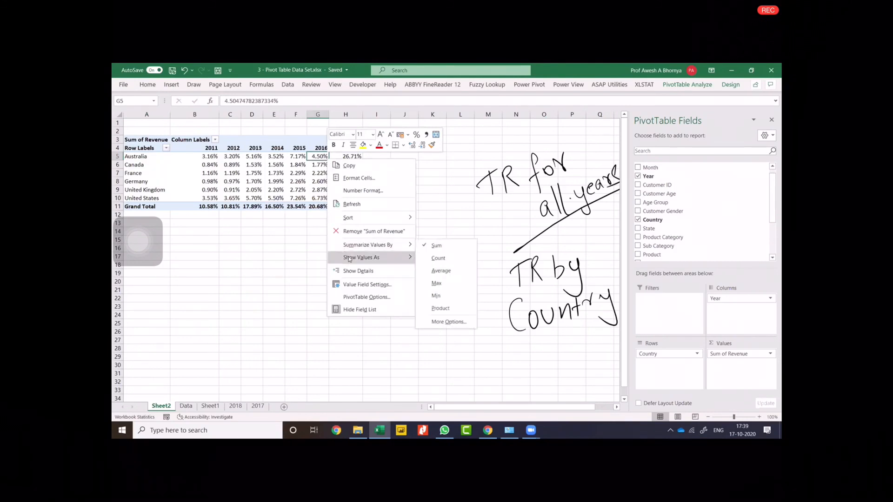
mouse_move(348, 257)
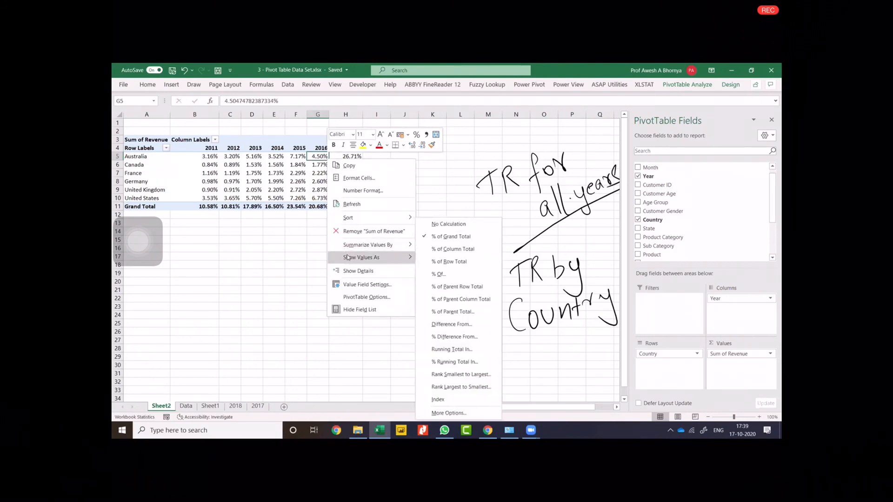
click(447, 225)
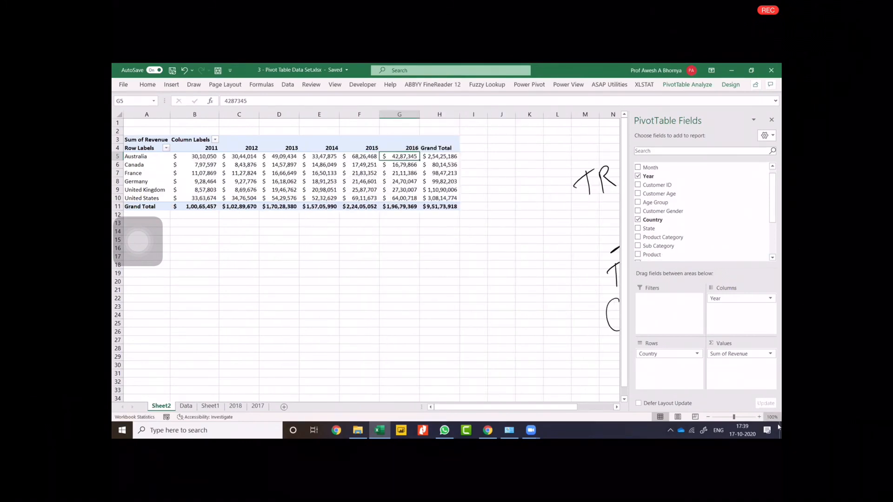
scroll(684, 228, down, 3)
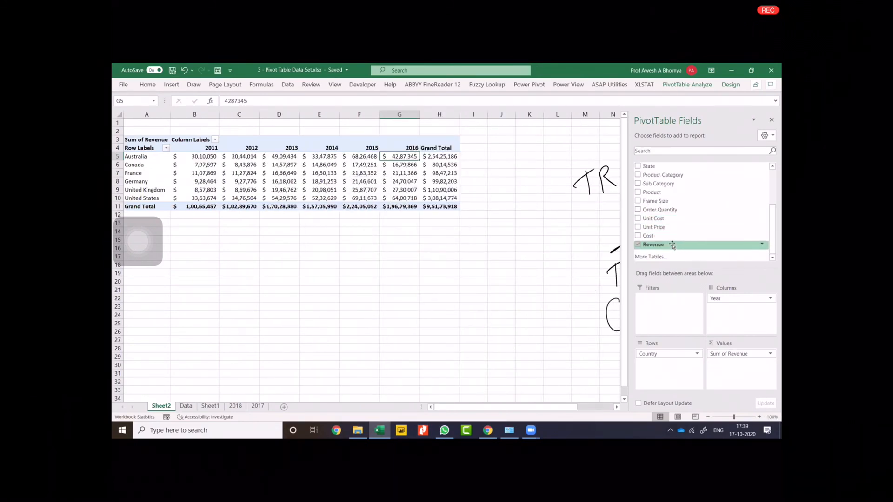
drag(672, 244, 741, 372)
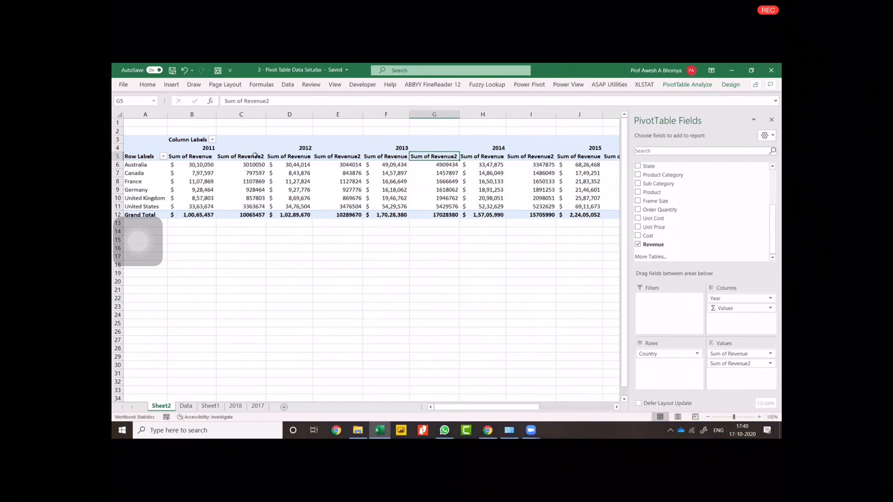
Show the second revenue field as % Difference From, with Year as base field and (previous) as base item.
click(244, 165)
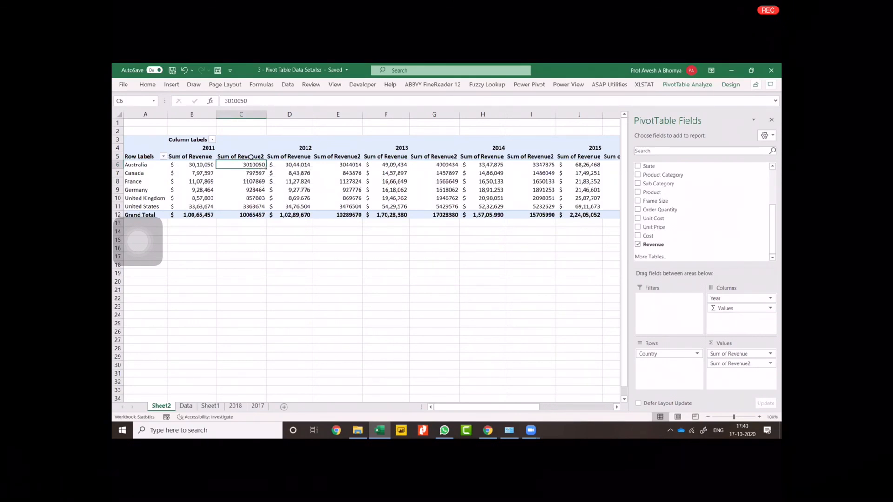
right_click(251, 165)
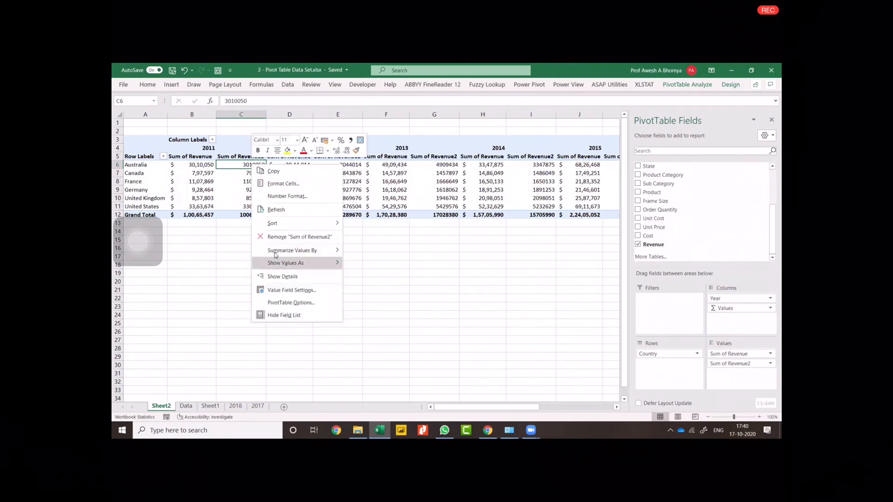
mouse_move(277, 264)
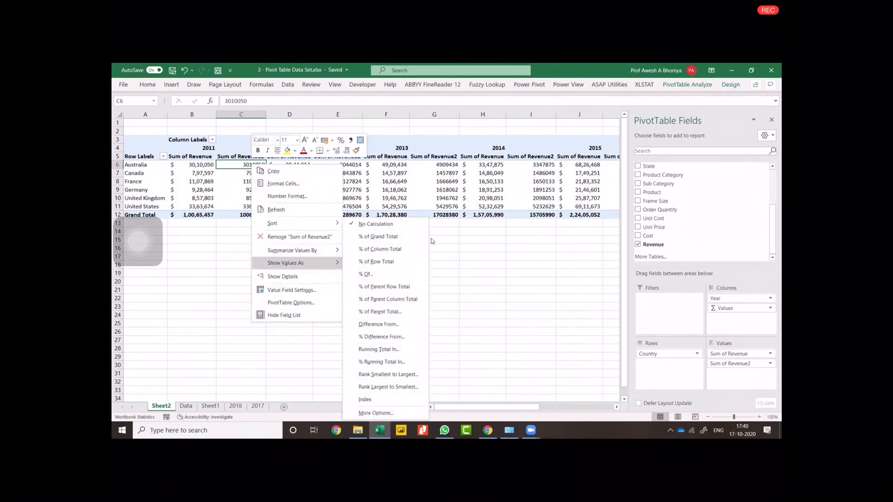
click(384, 337)
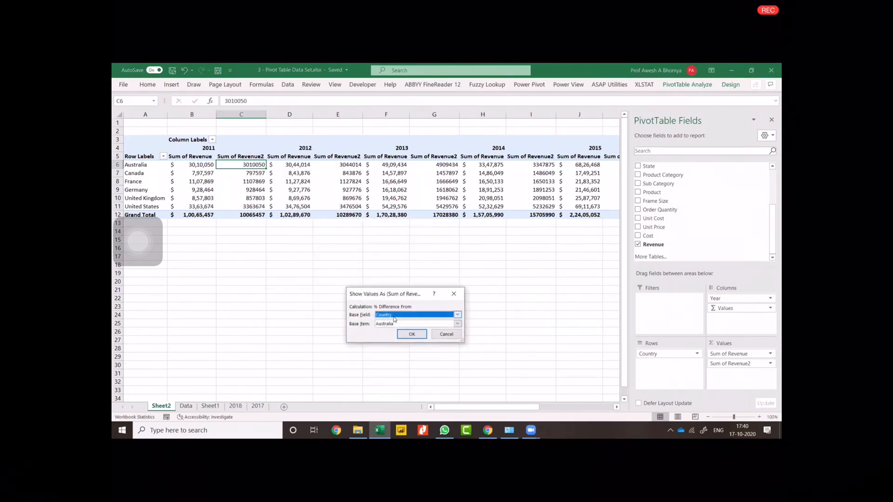
click(394, 316)
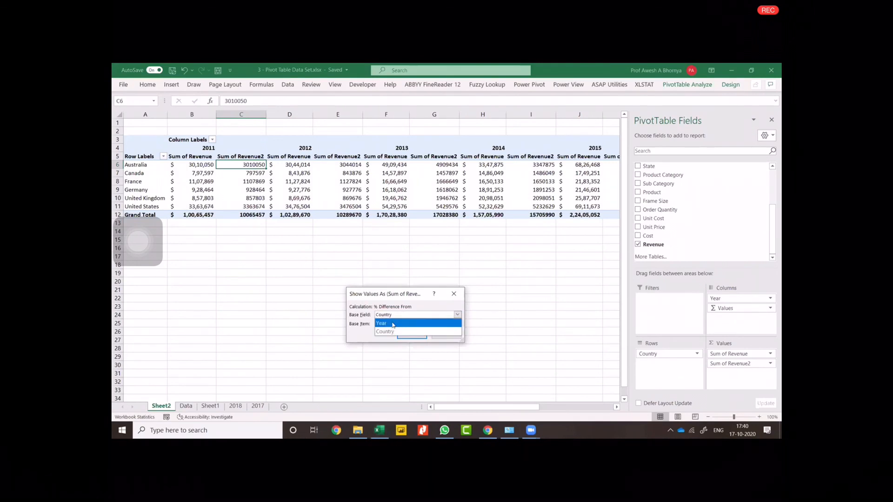
click(392, 323)
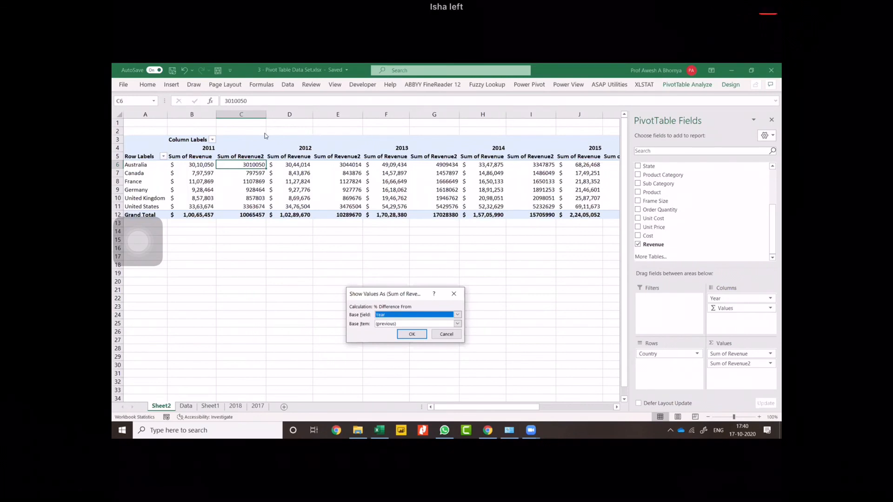
click(386, 326)
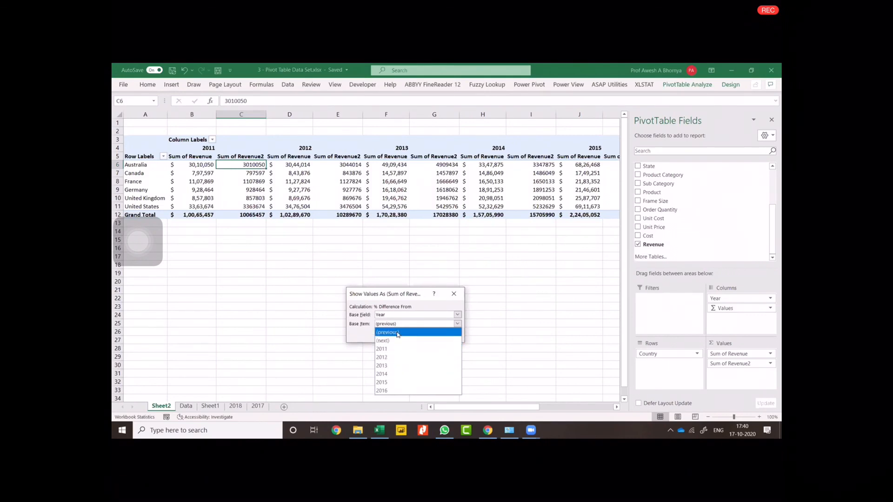
click(412, 336)
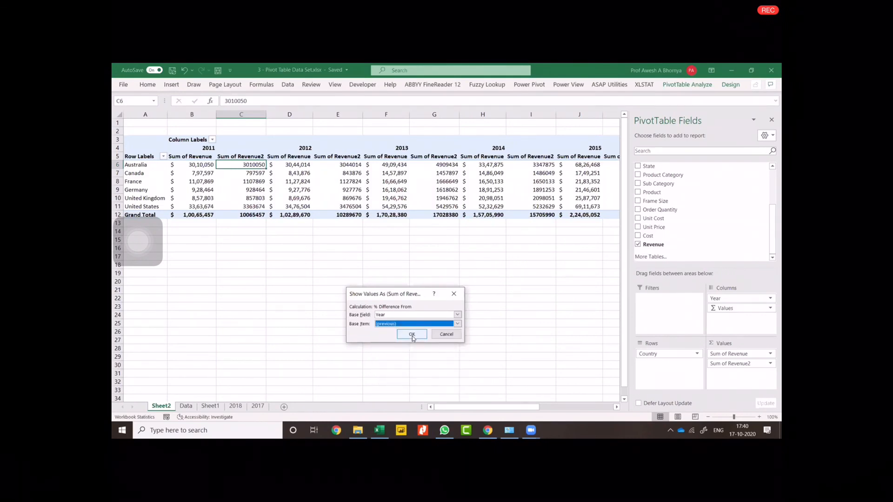
click(411, 335)
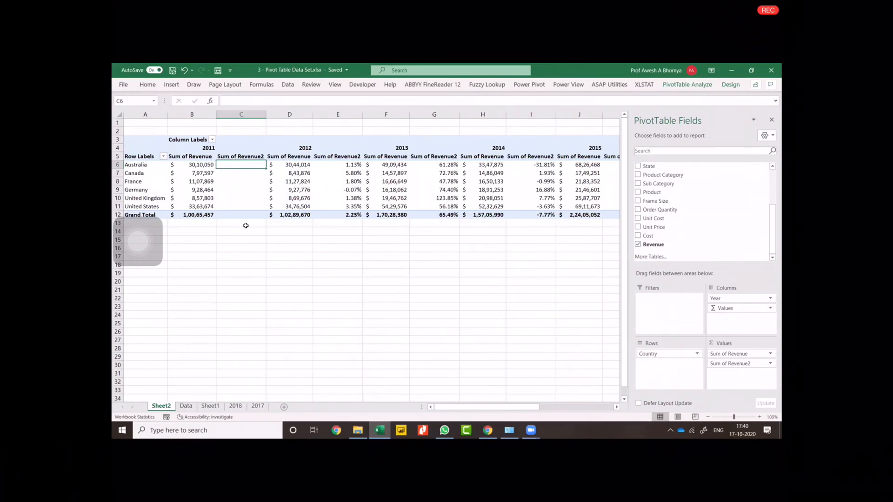
Examine the year-over-year revenue changes in the PivotTable, going through the yearly figures for Australia and Canada.
click(348, 166)
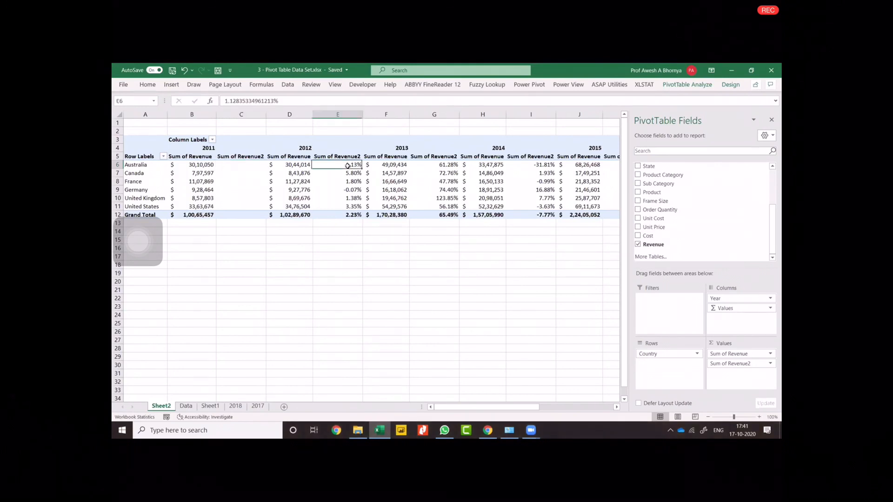
key(Right)
key(Right)
key(Right)
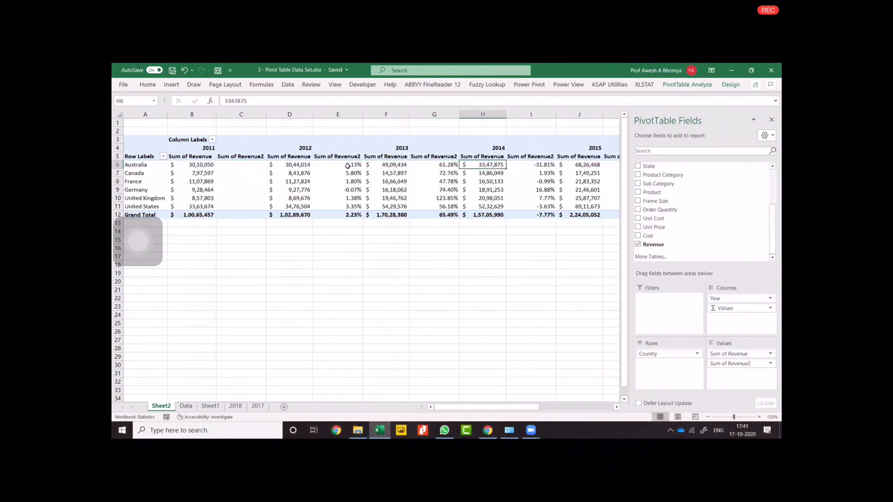
key(Right)
key(Right)
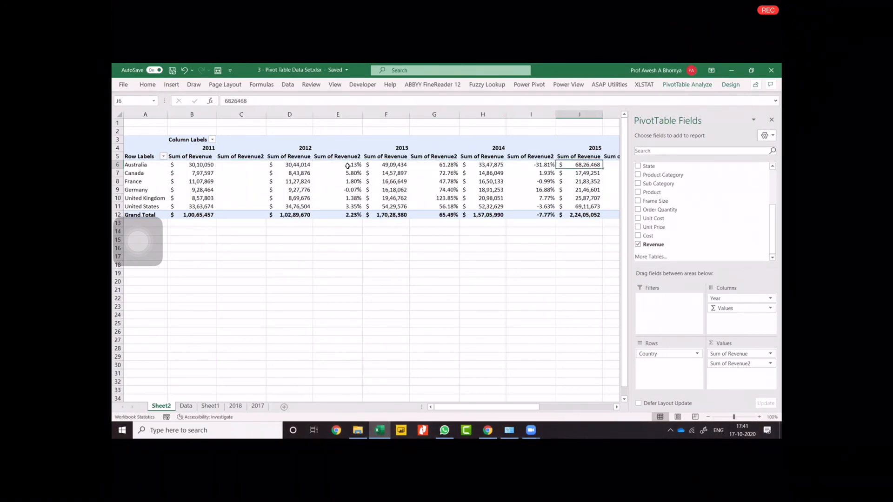
key(Right)
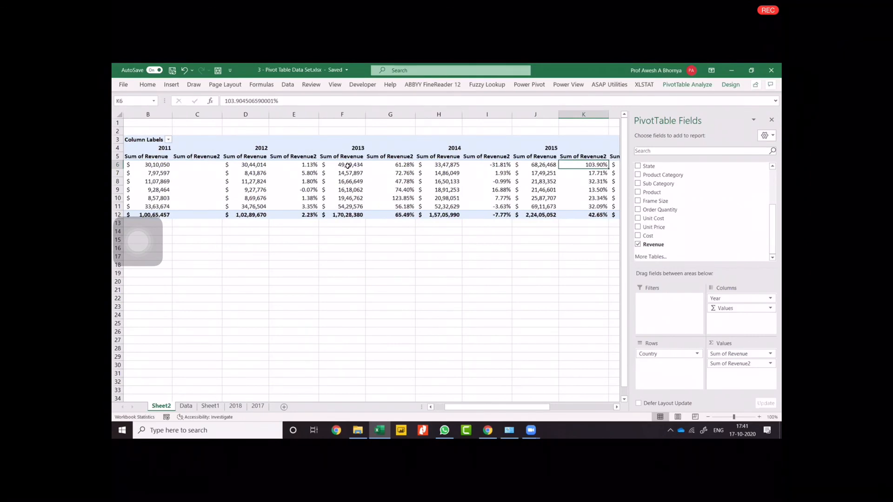
key(Left)
key(Left)
key(Left)
key(Left)
key(Left)
key(Left)
key(Left)
key(Left)
key(Left)
key(Left)
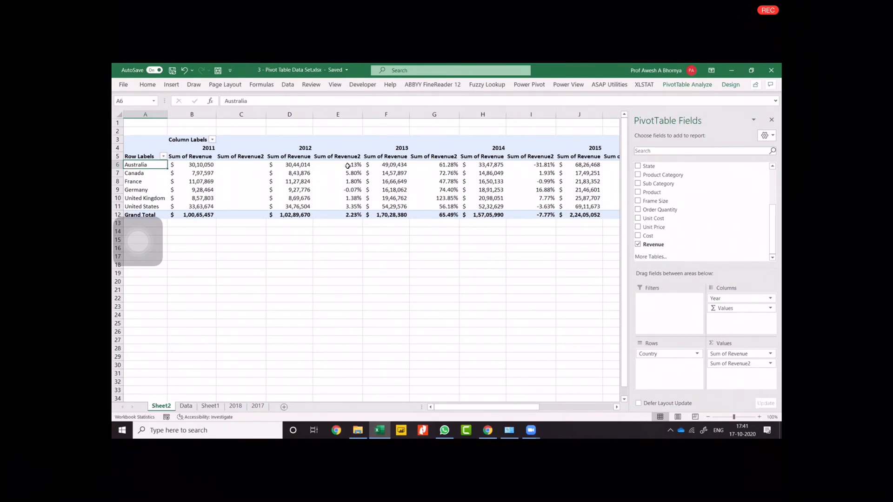
key(Down)
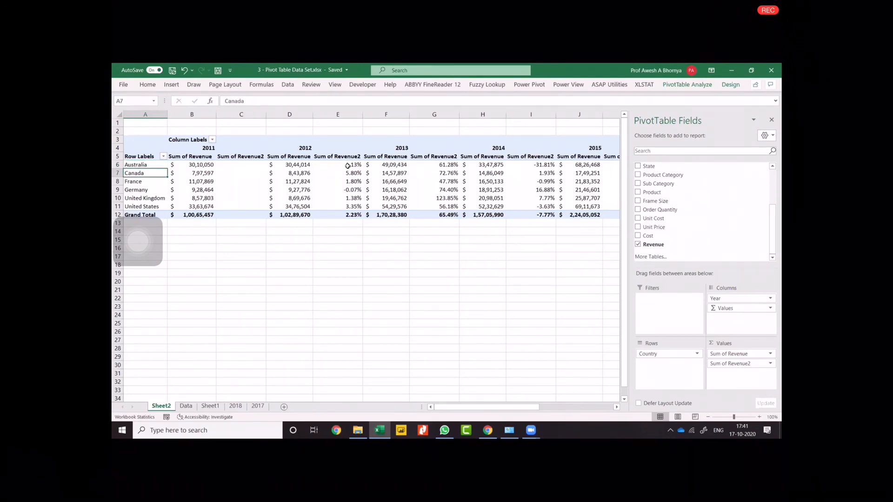
key(Right)
key(Right)
key(Right)
key(Right)
key(Right)
key(Right)
key(Right)
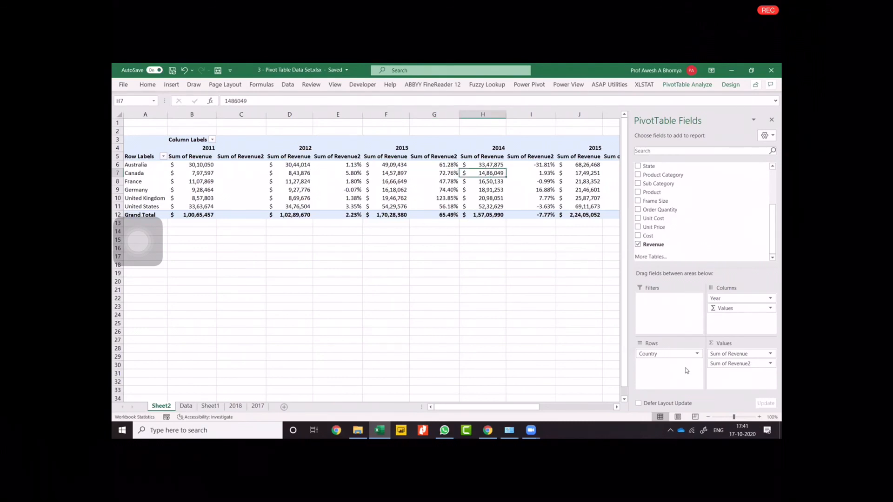
Rename the Sum of Revenue2 value field as YOY GROWTH.
click(733, 364)
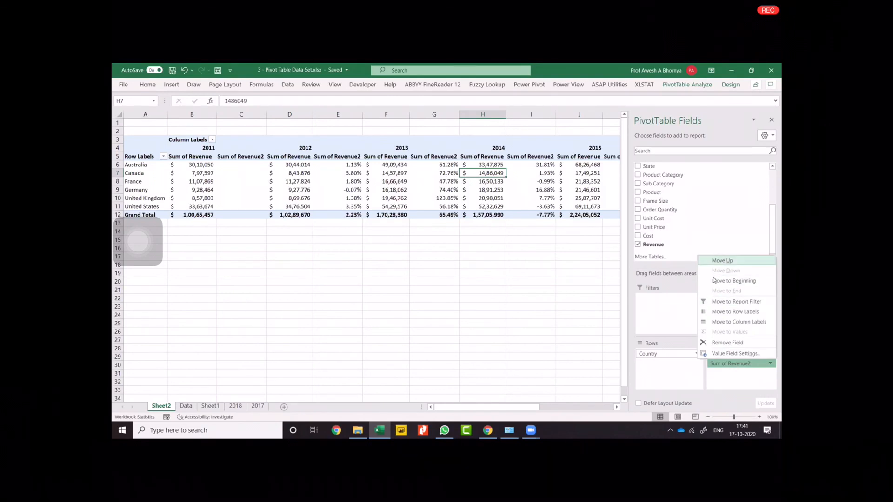
click(728, 354)
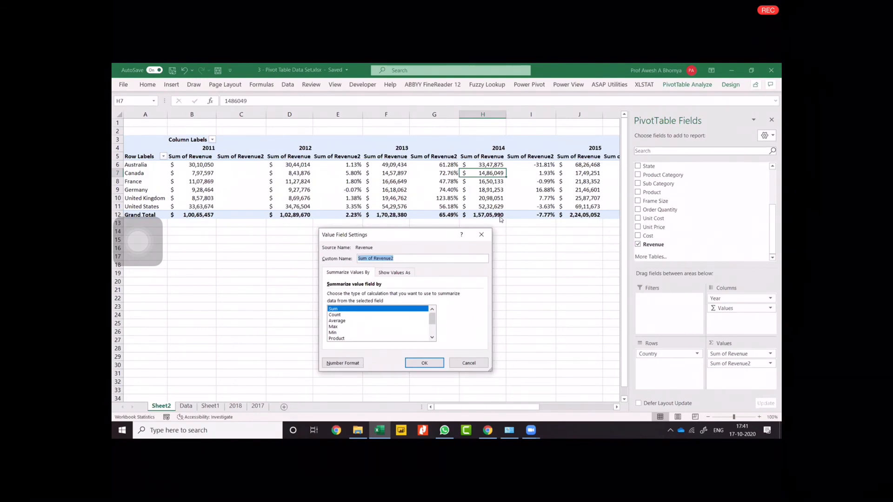
text(YOY GROWTH)
click(429, 362)
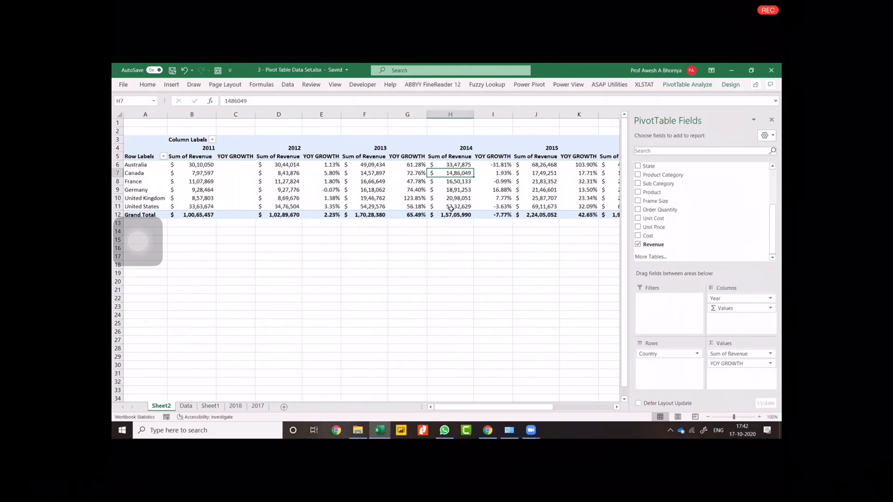
Delete both handwritten ink notes, "TR for all years" and "TR by Country", covering the PivotTable's total columns.
drag(445, 411, 497, 411)
click(437, 184)
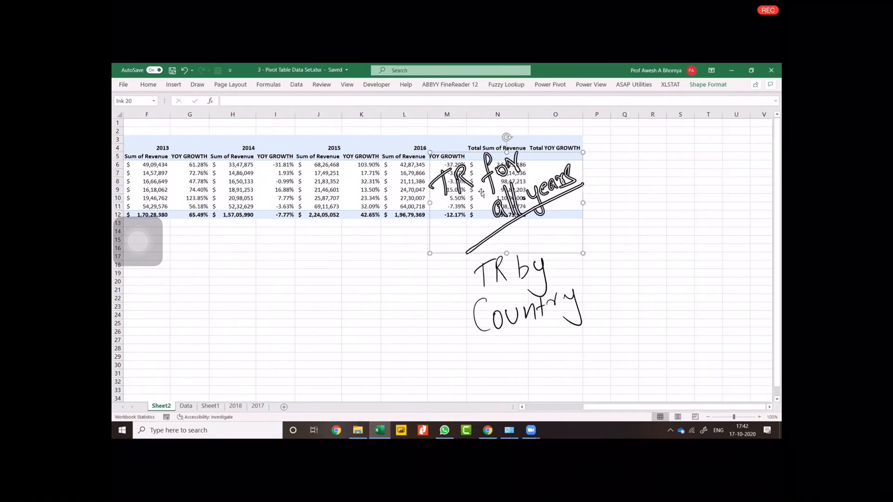
key(ctrl+a)
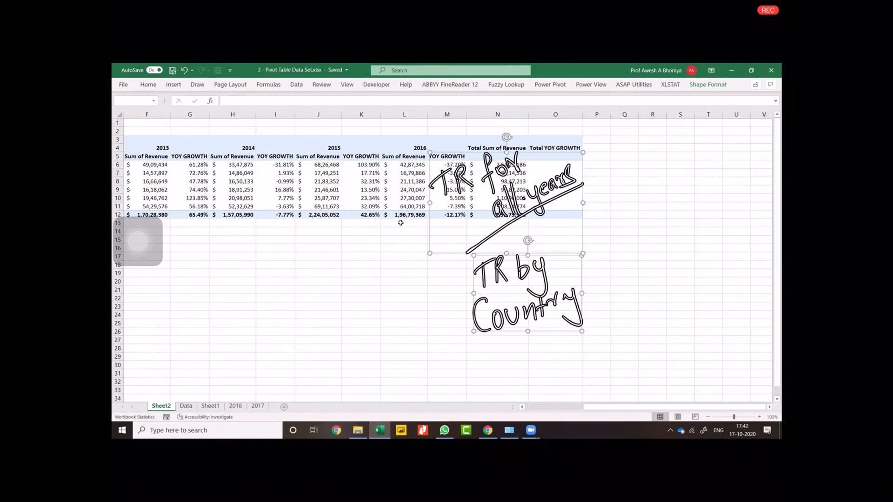
key(Delete)
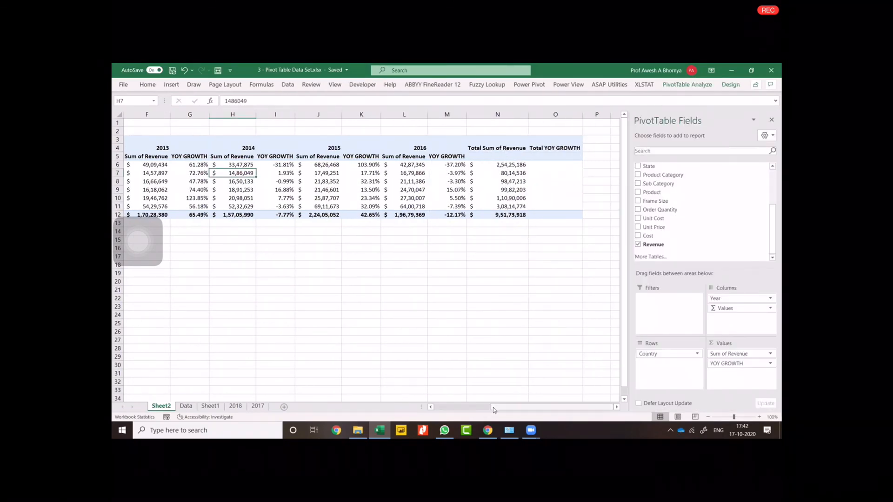
drag(497, 410, 441, 410)
Bring up the PivotTable analysis commands for the country-by-year revenue table.
mouse_move(265, 209)
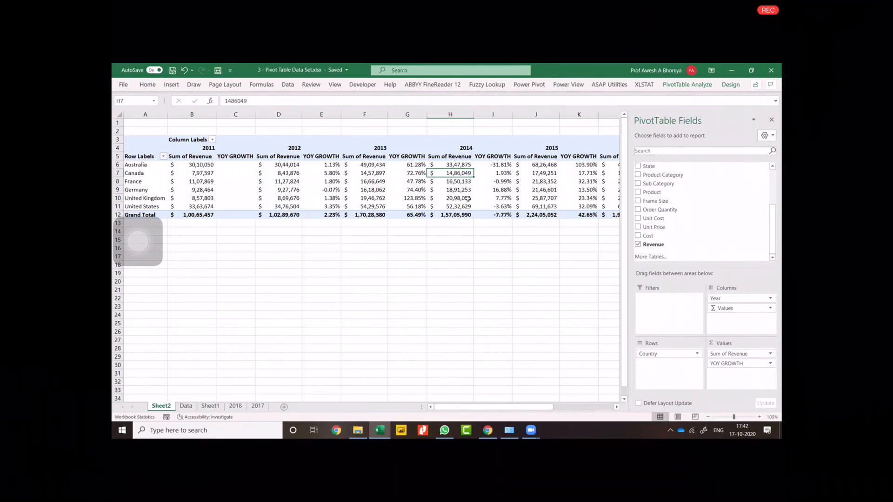
click(679, 90)
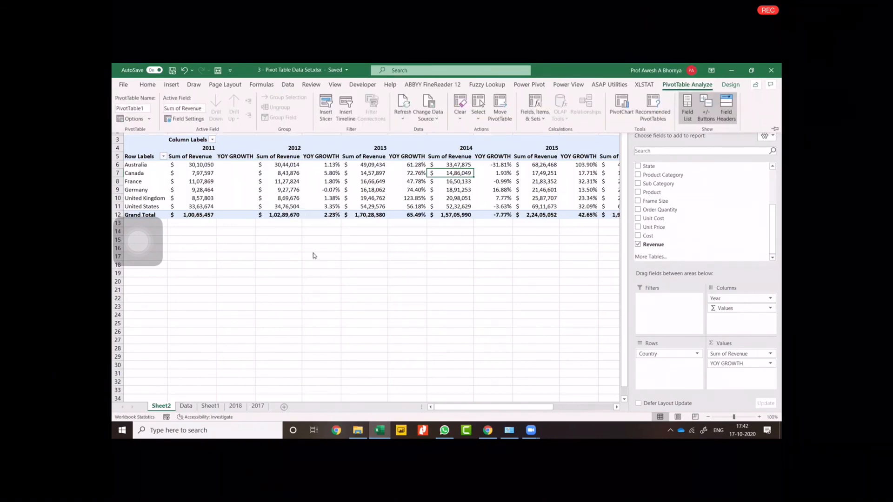